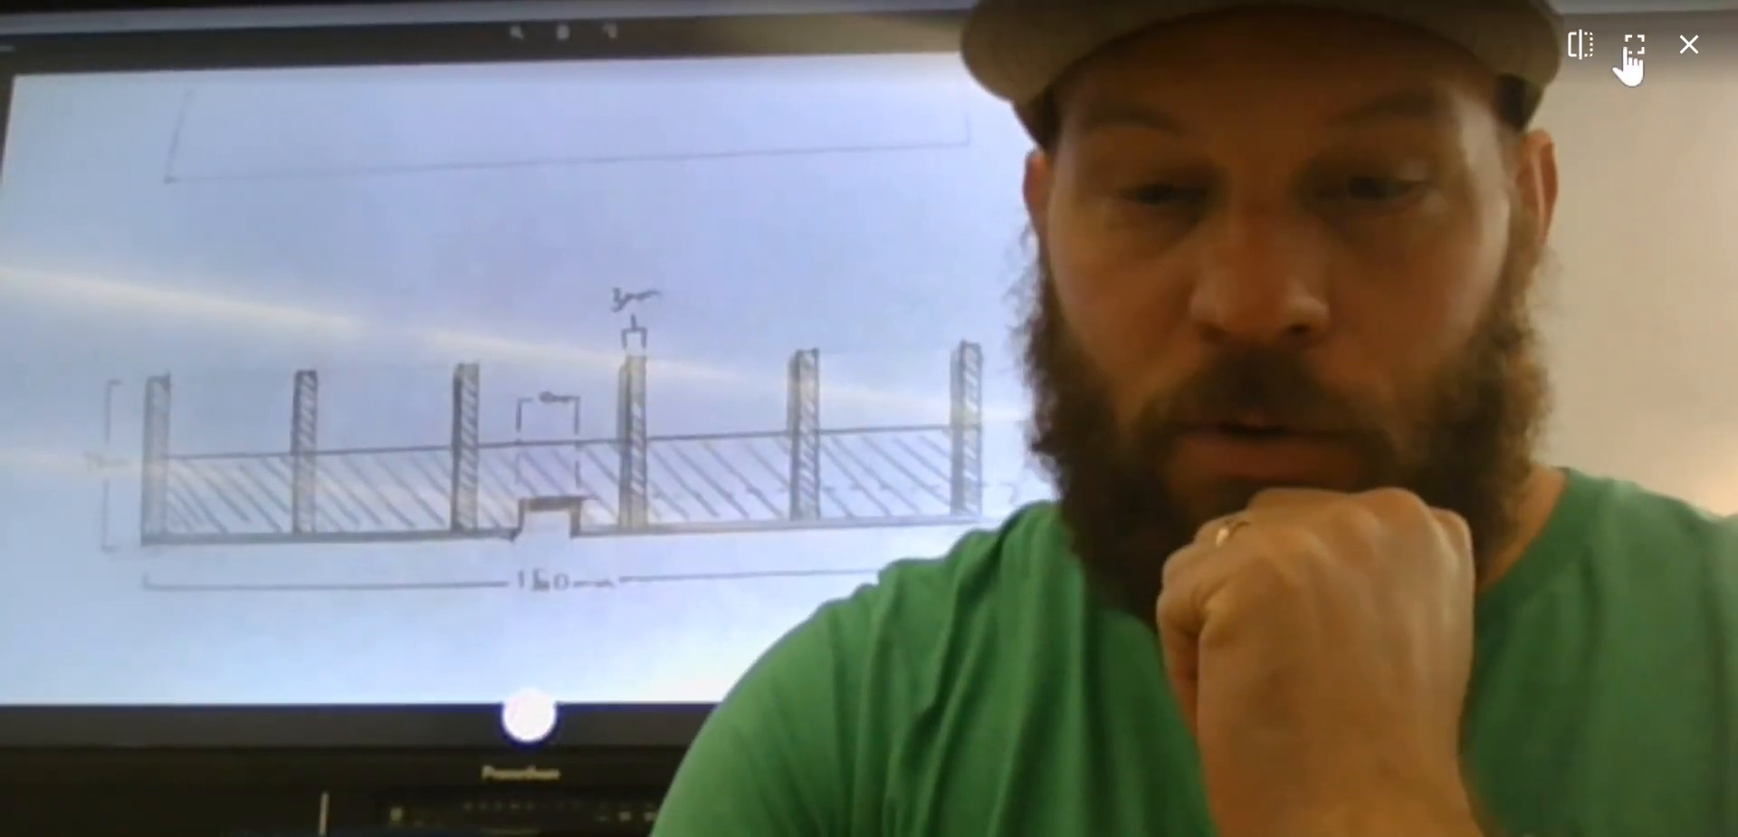
click(1634, 44)
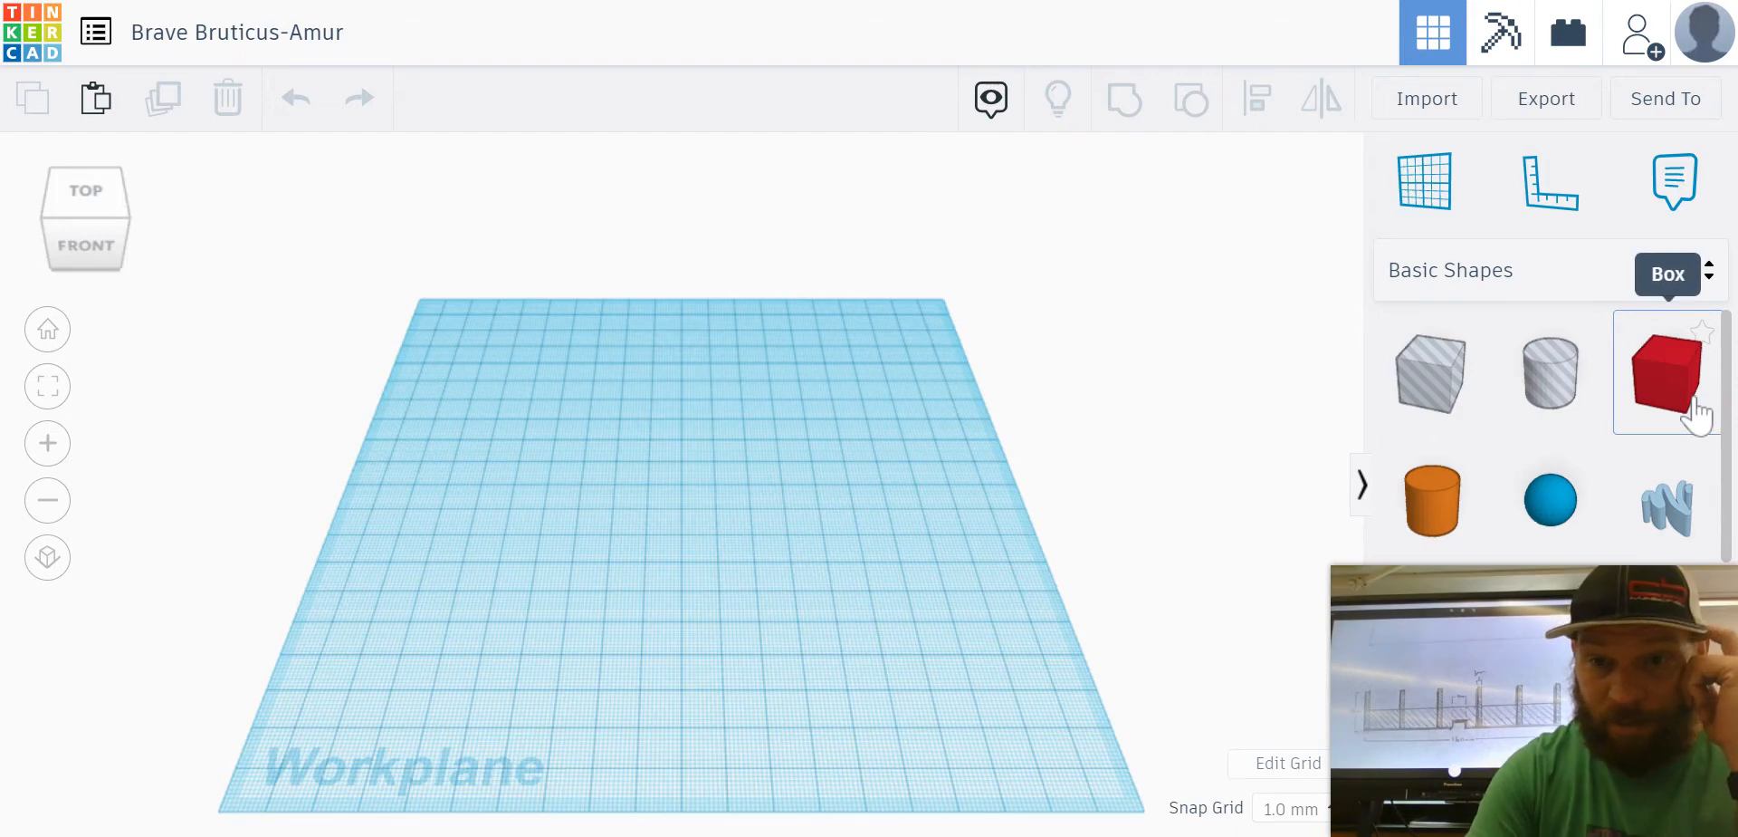
- Place a box on the workplane and size its base to 150 mm long and 15 mm deep
drag(1695, 403, 589, 551)
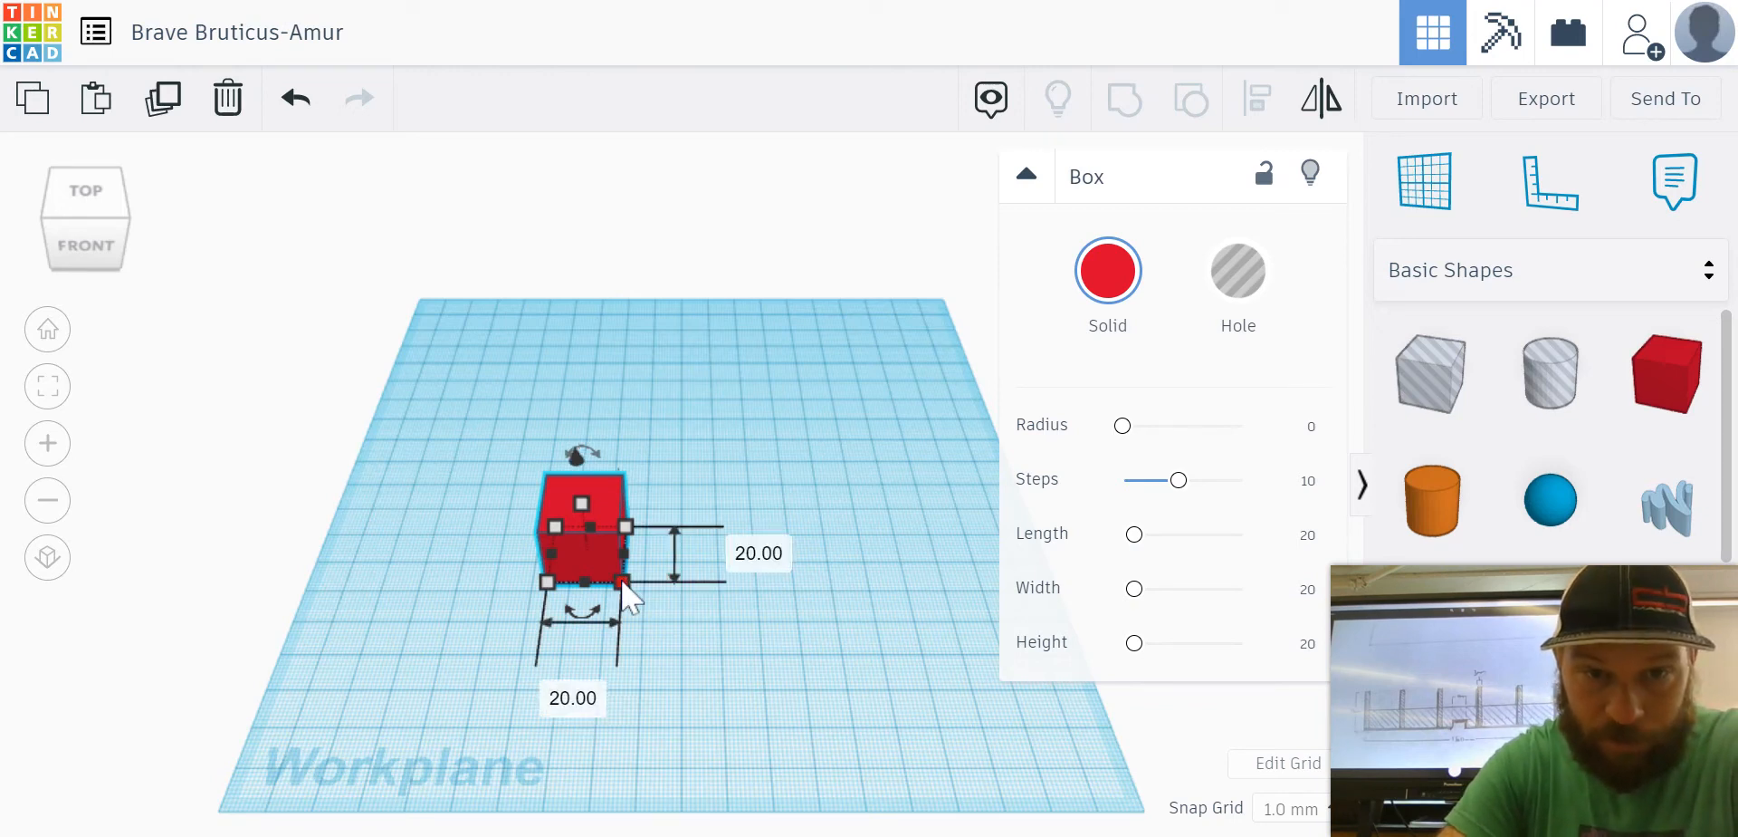
click(577, 698)
text(150)
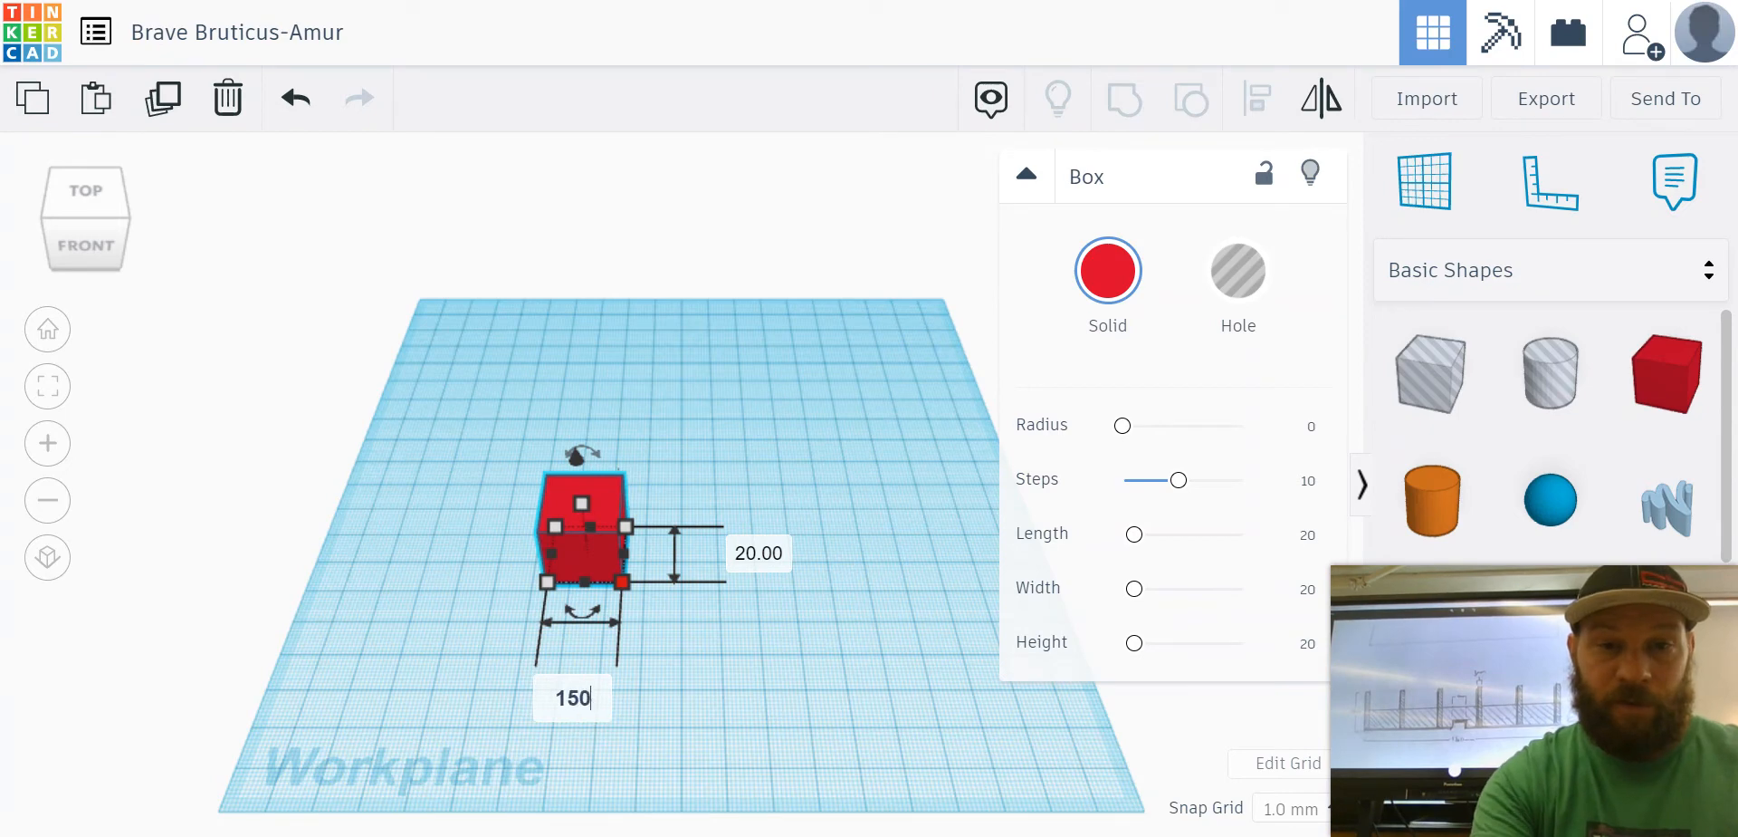
key(Return)
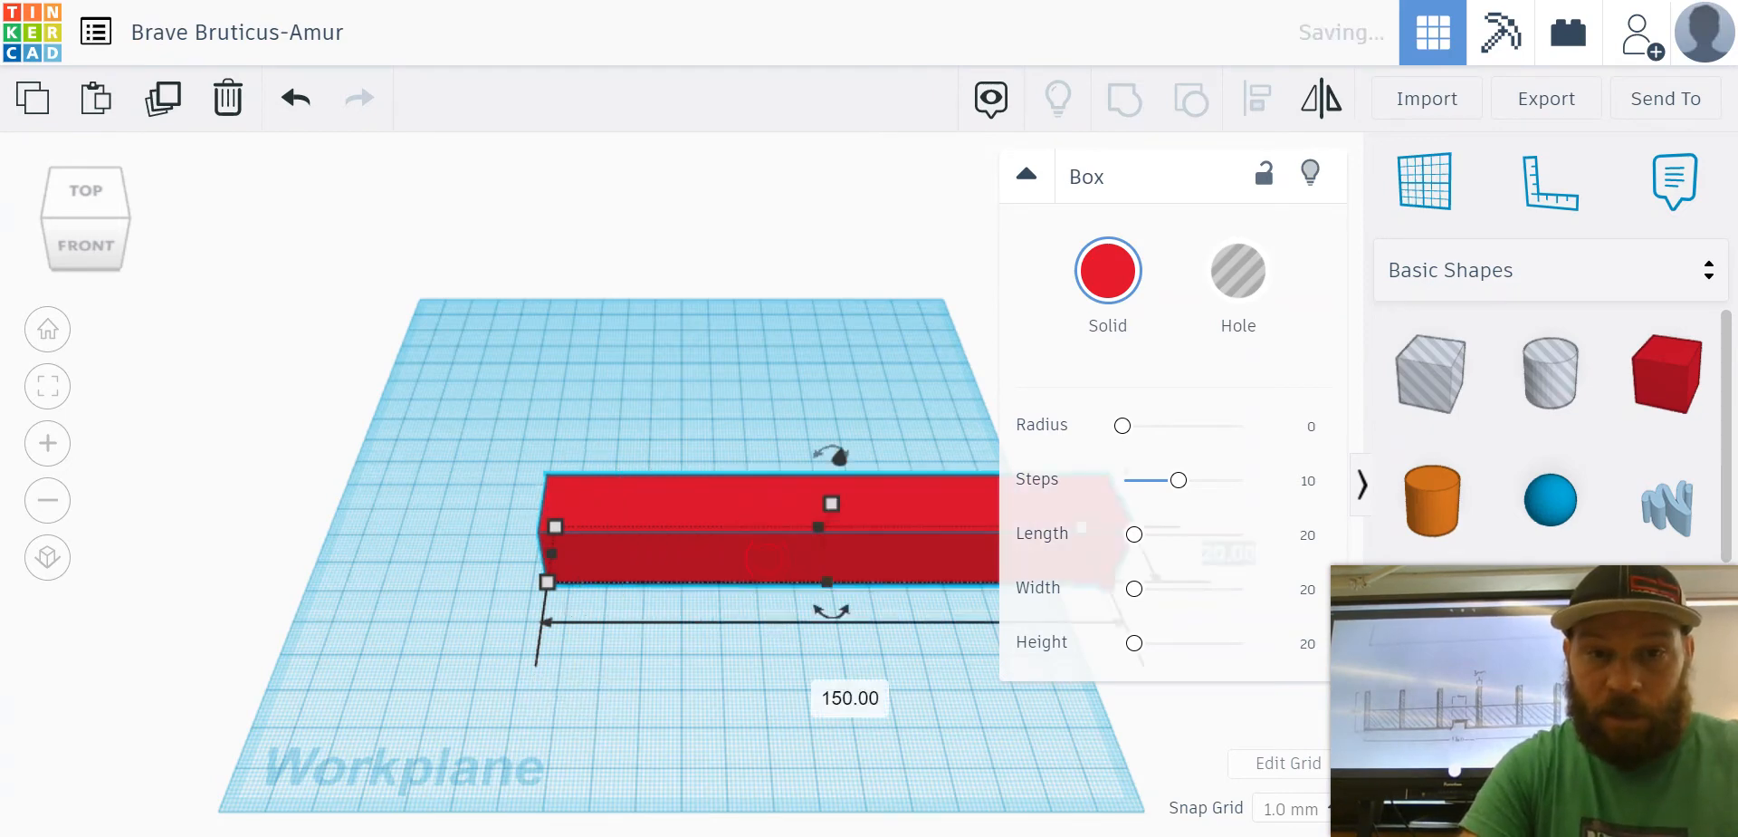
text(15)
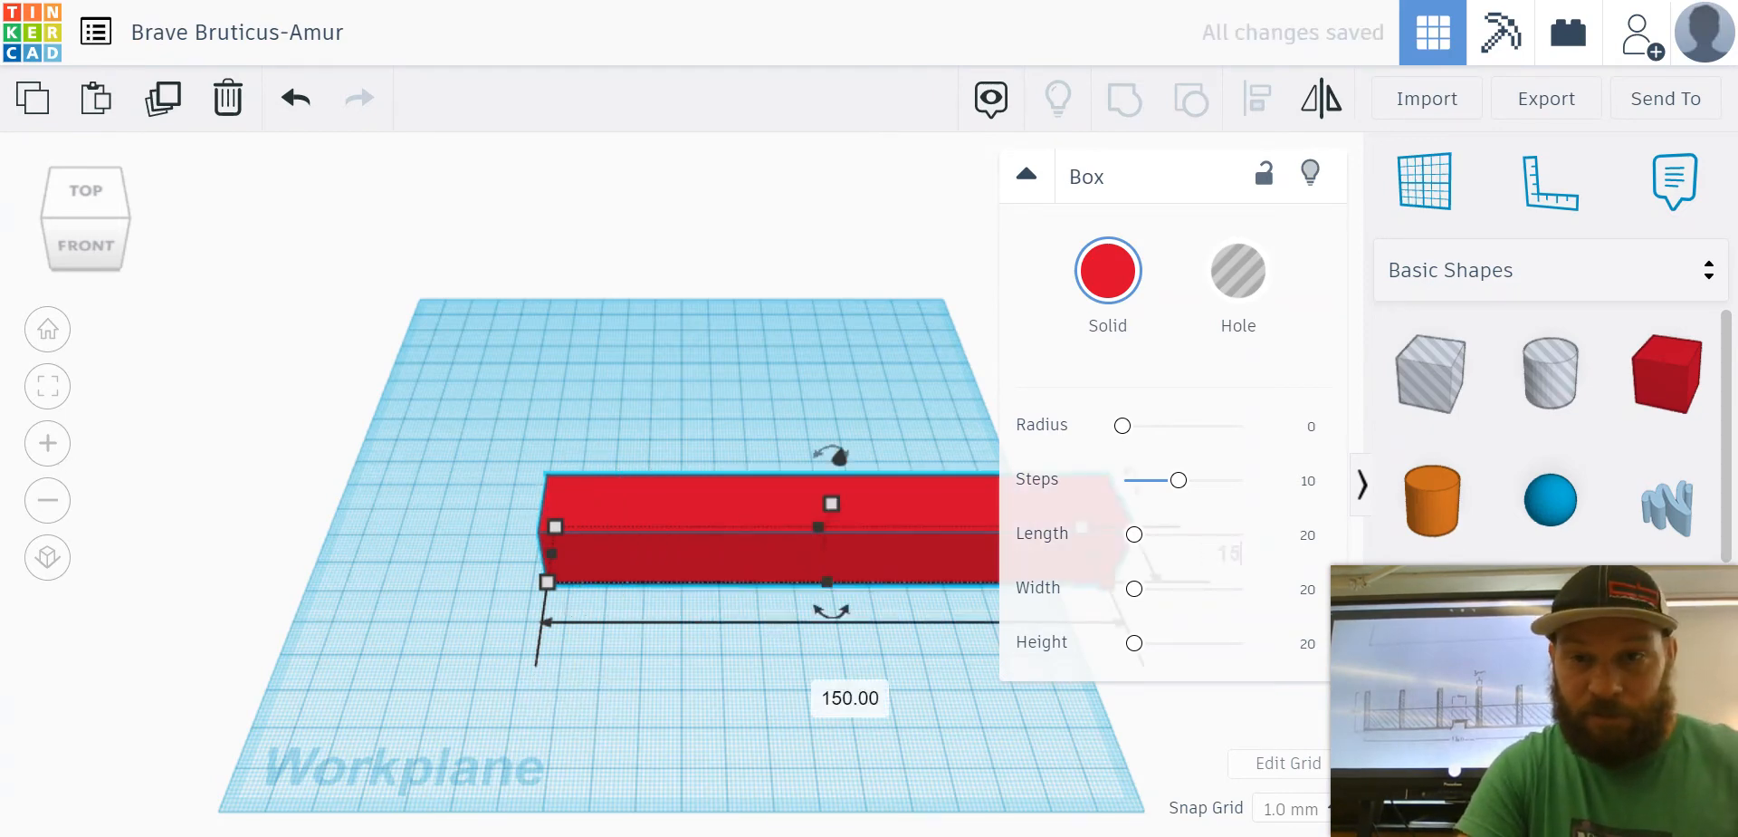
key(Return)
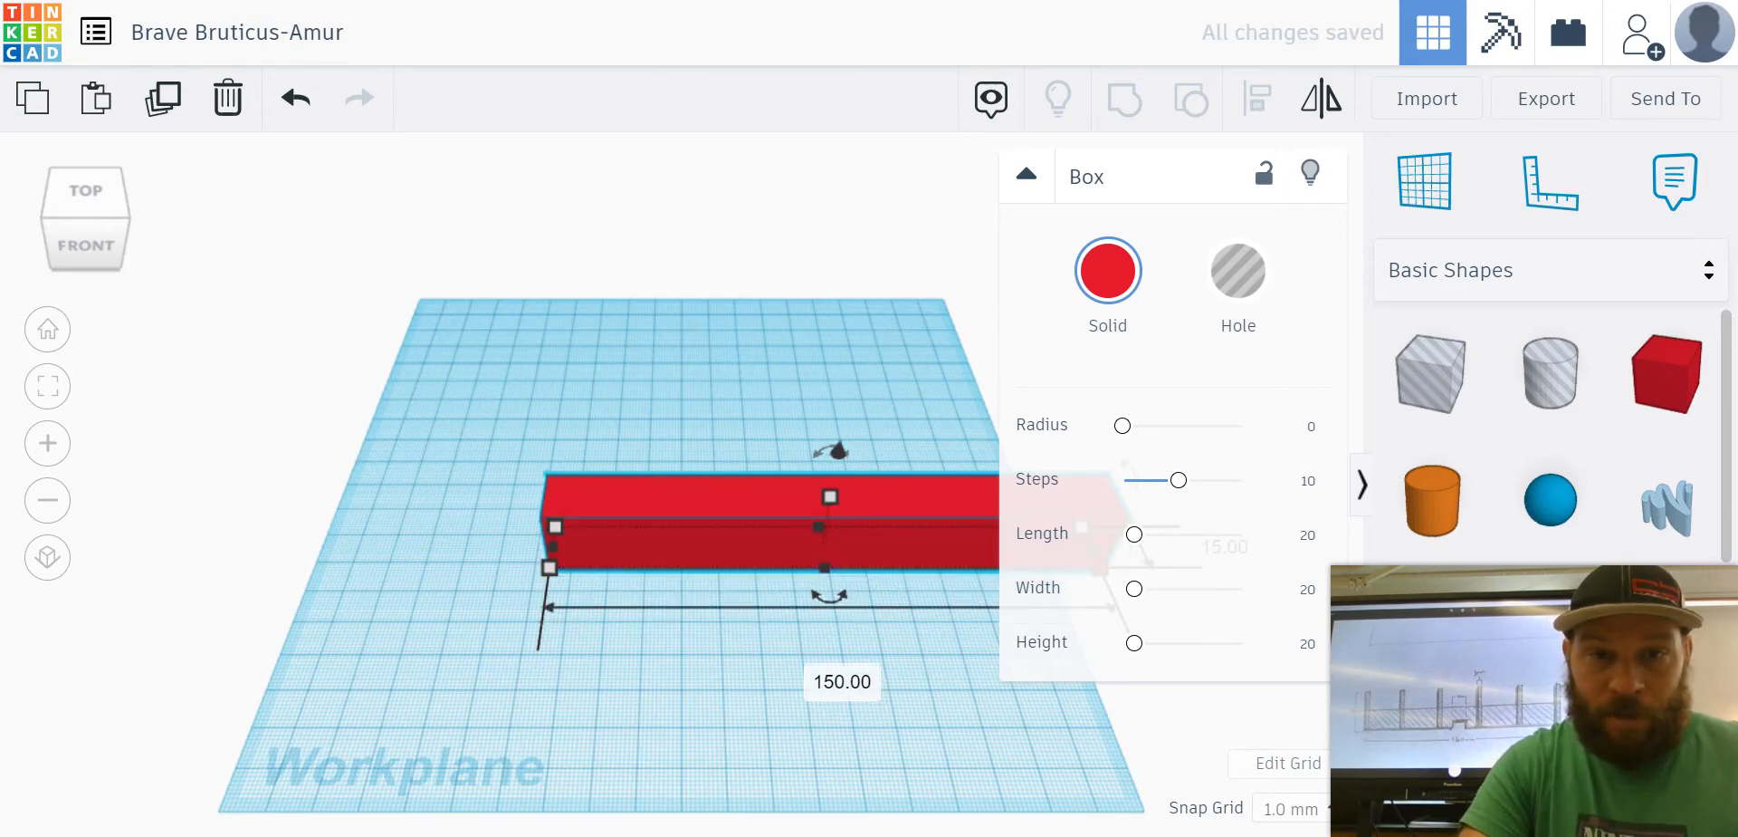
- Move the long box to the front of the workplane and set its height to 5 mm
drag(774, 573, 628, 699)
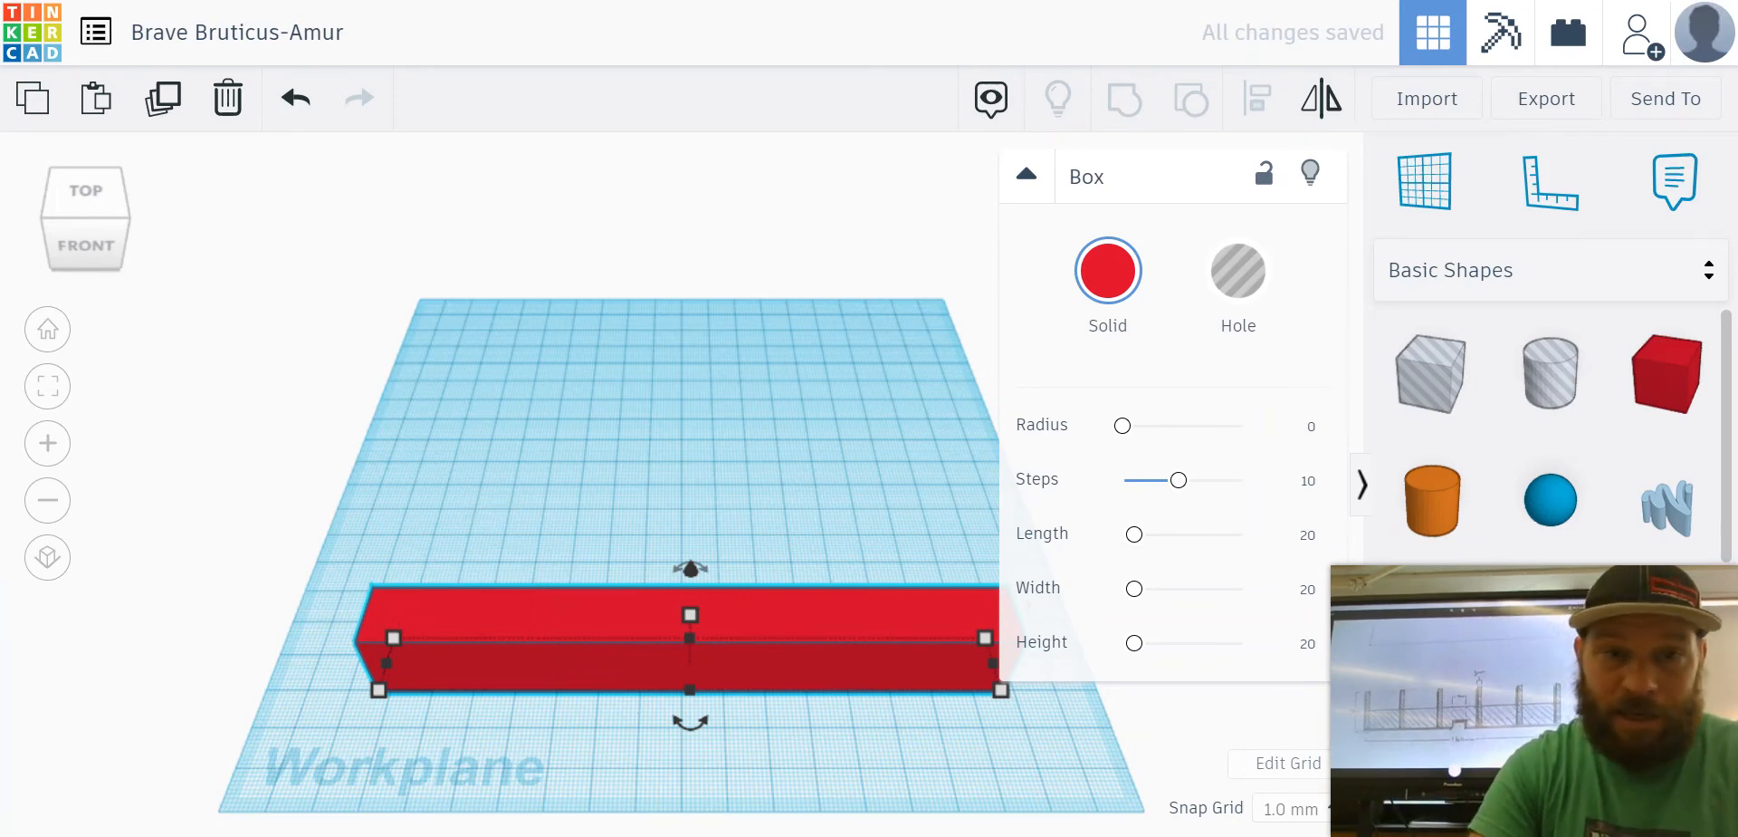
click(690, 616)
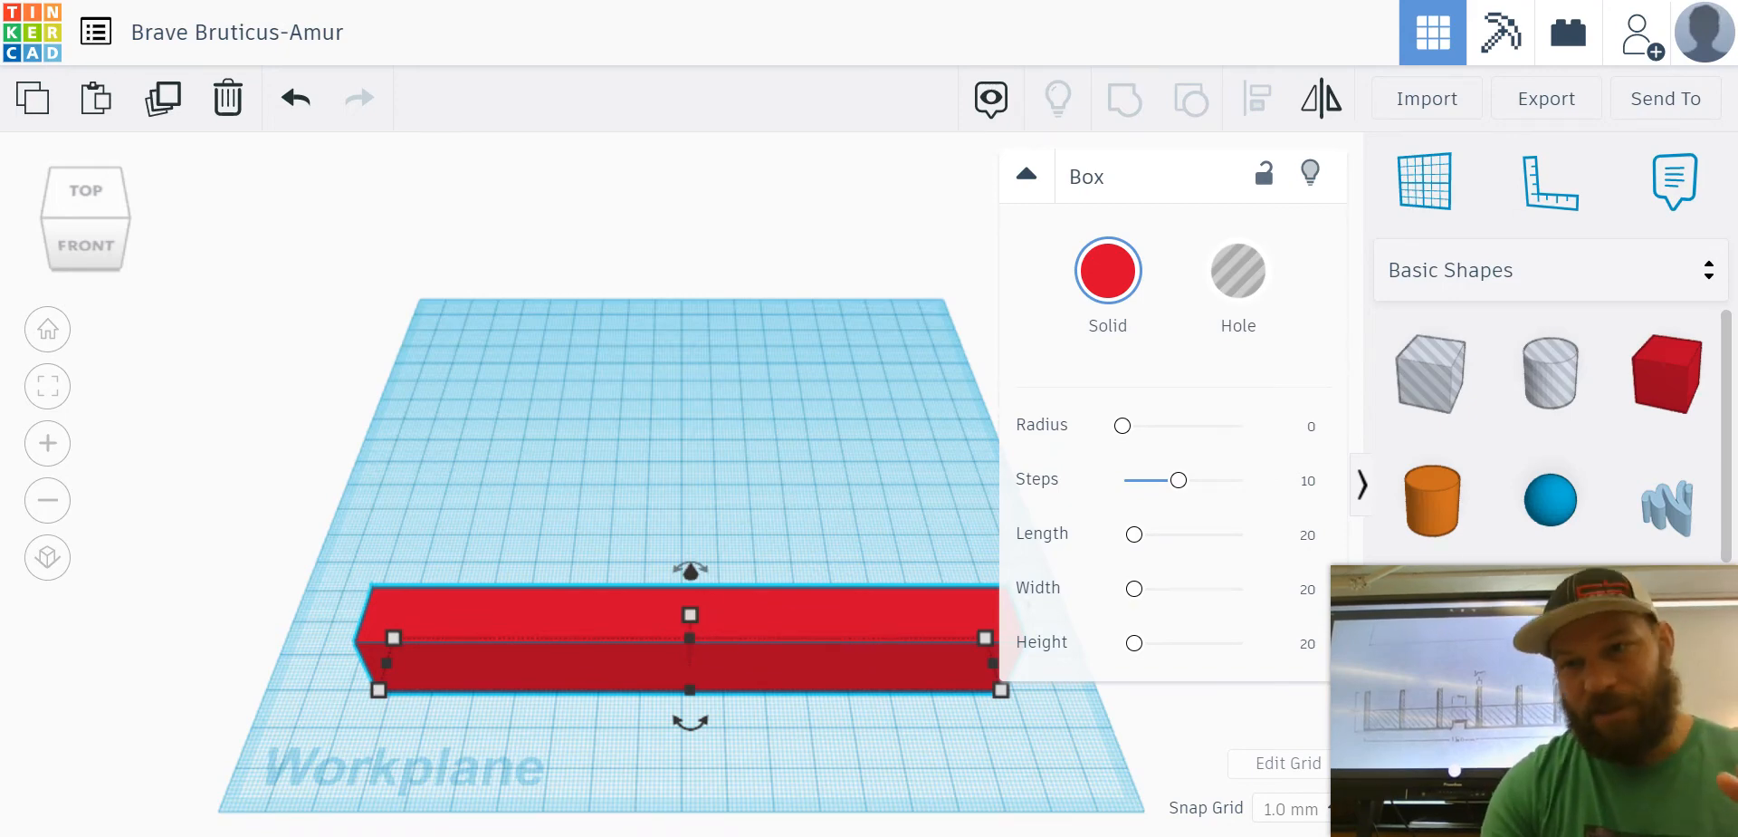
mouse_move(689, 614)
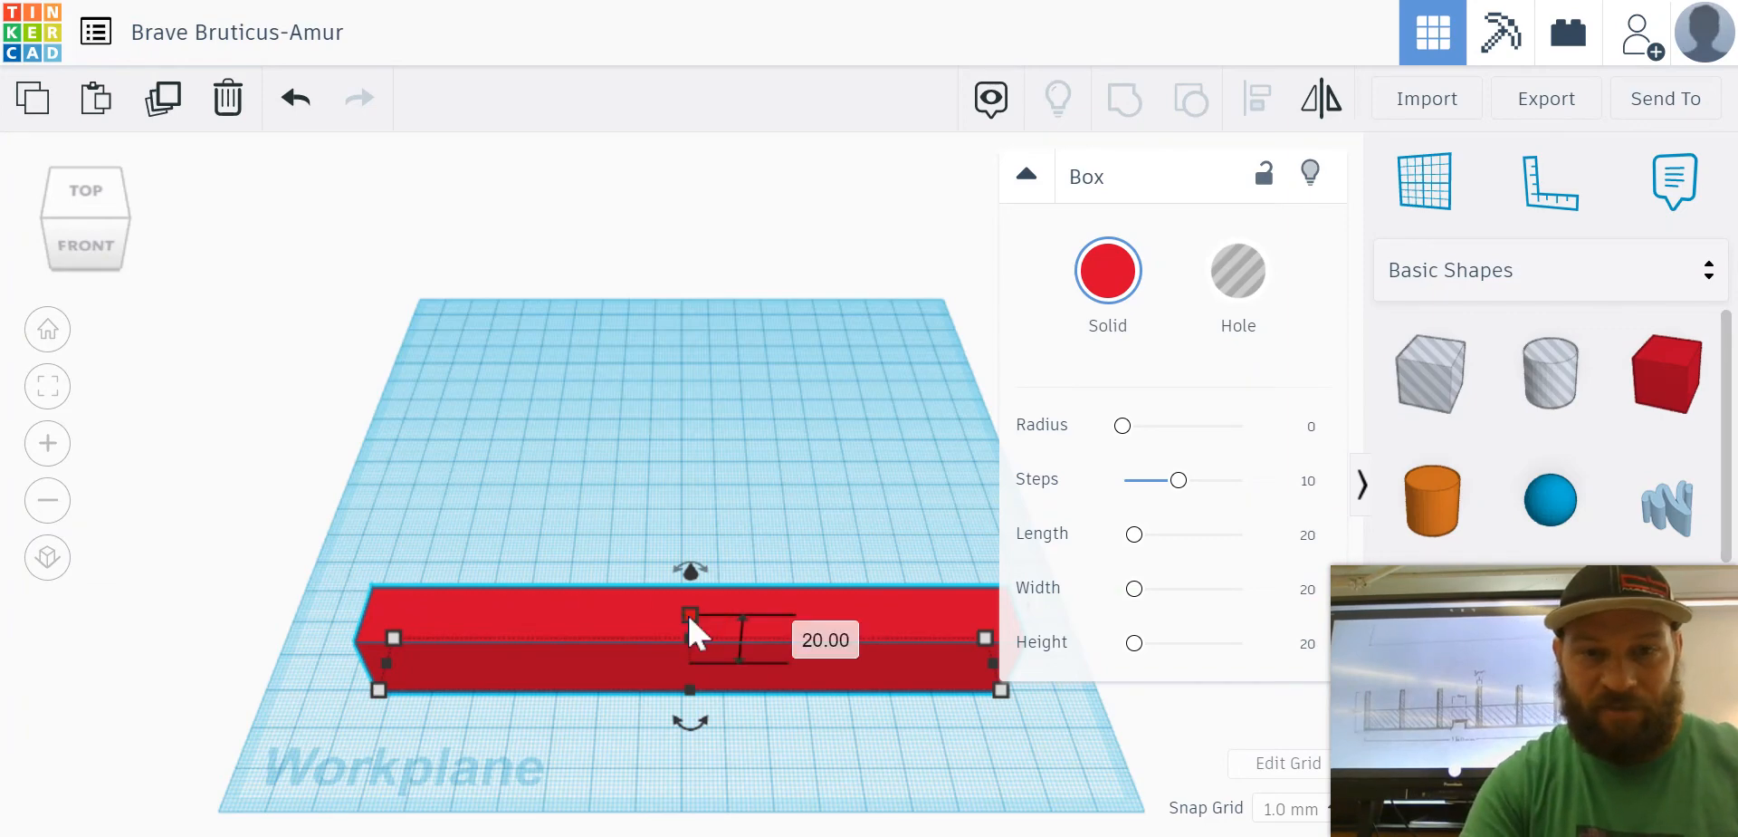
click(847, 642)
text(5)
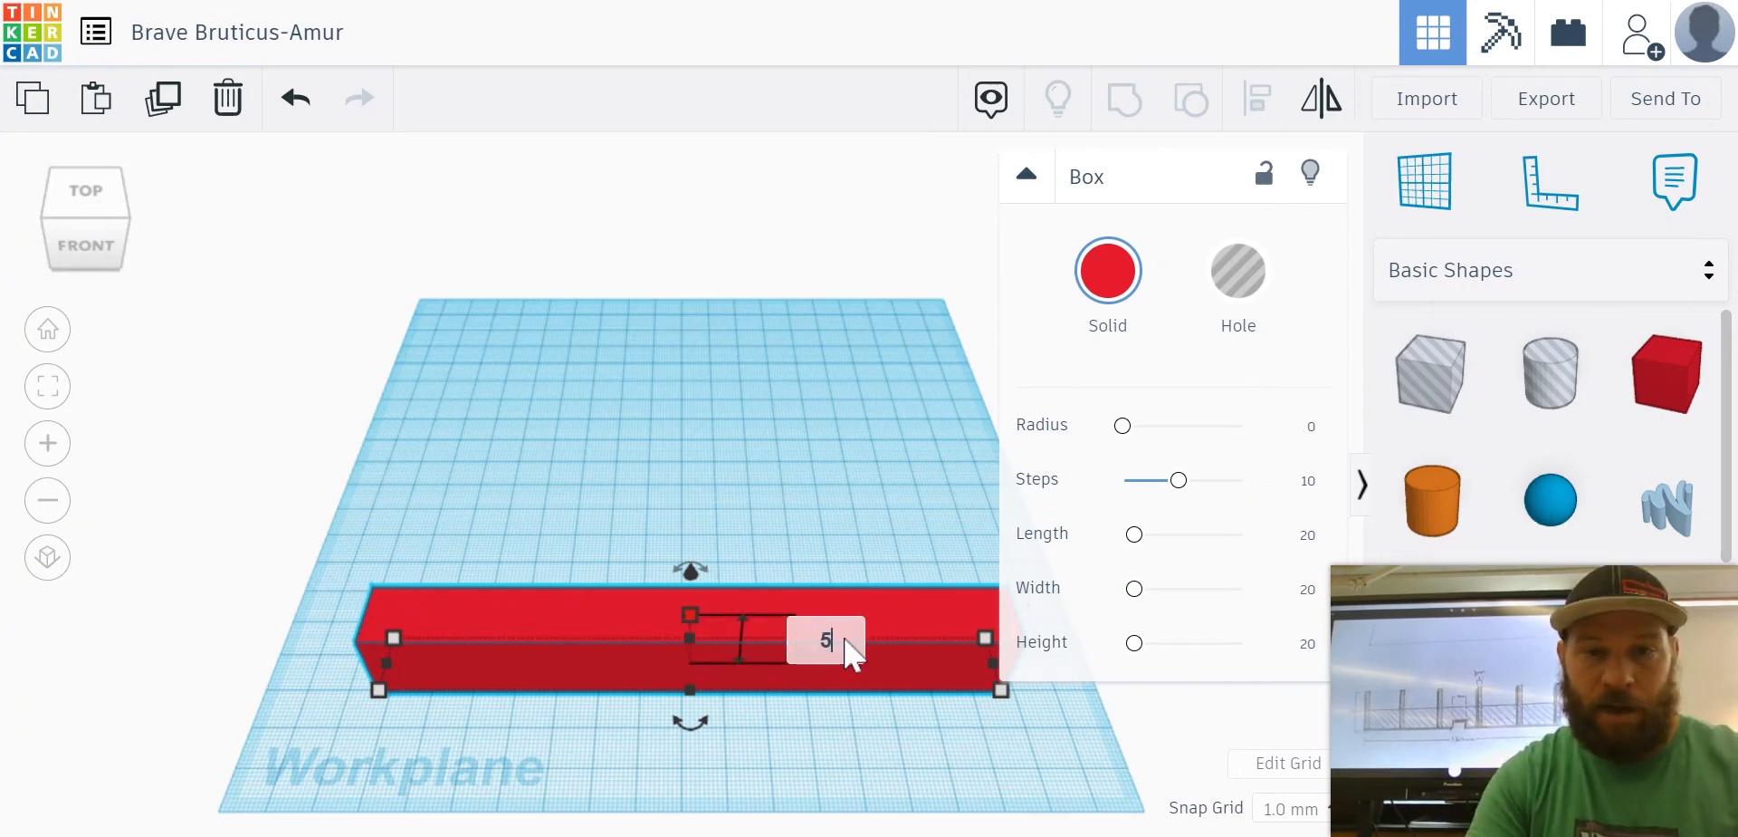
key(Return)
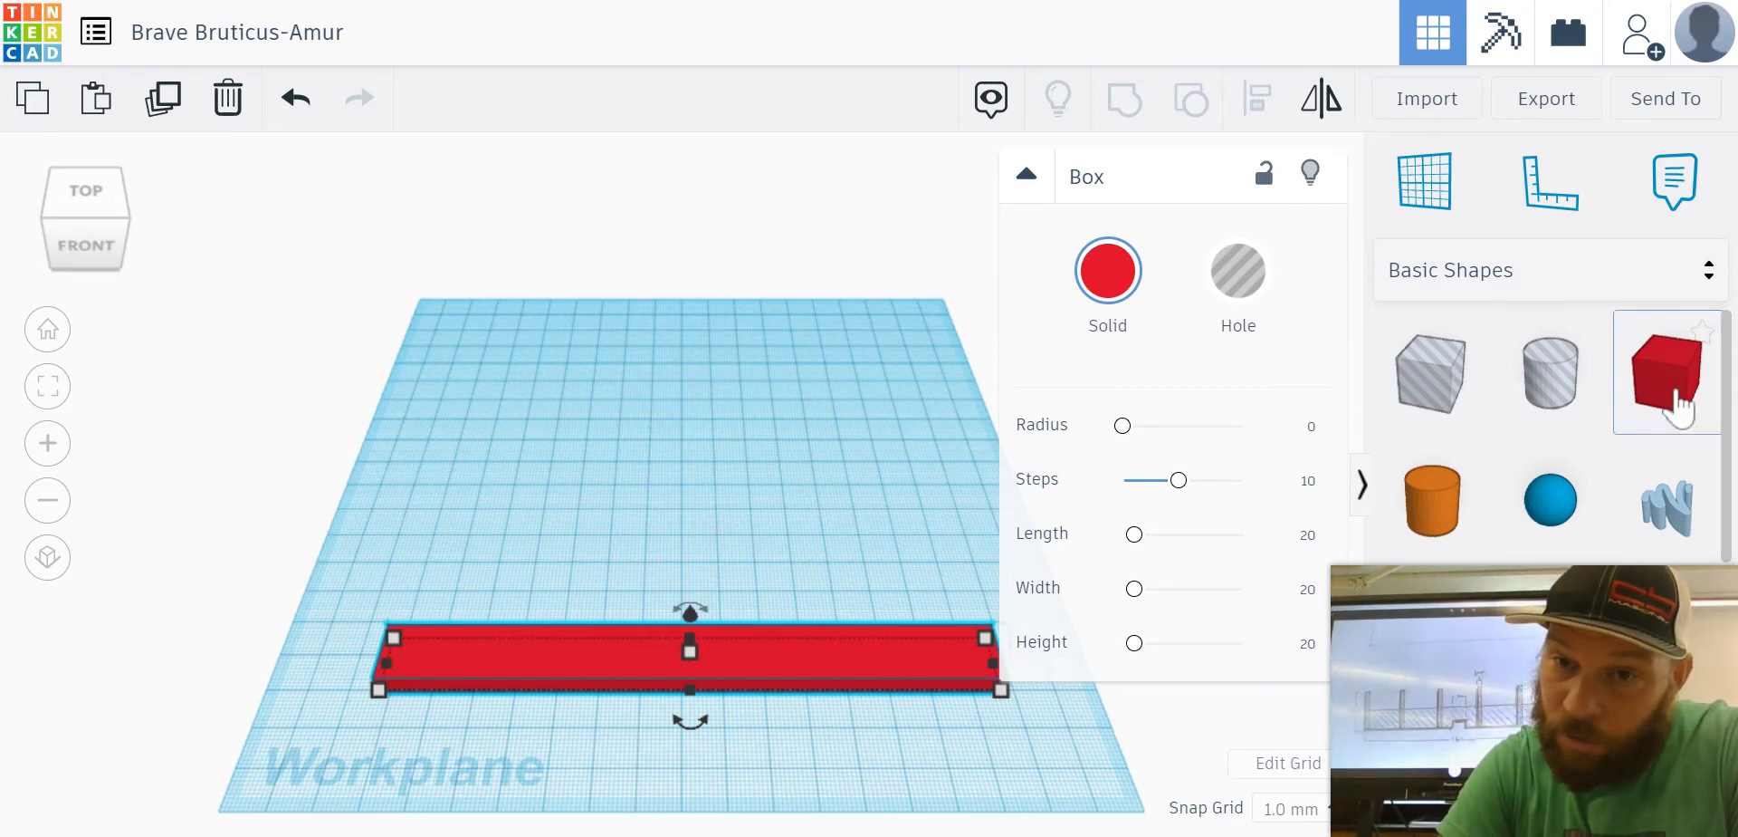
- Place a second box behind the long bar and size it 3 mm wide, 30 mm deep and 5 mm high
drag(1666, 376, 482, 476)
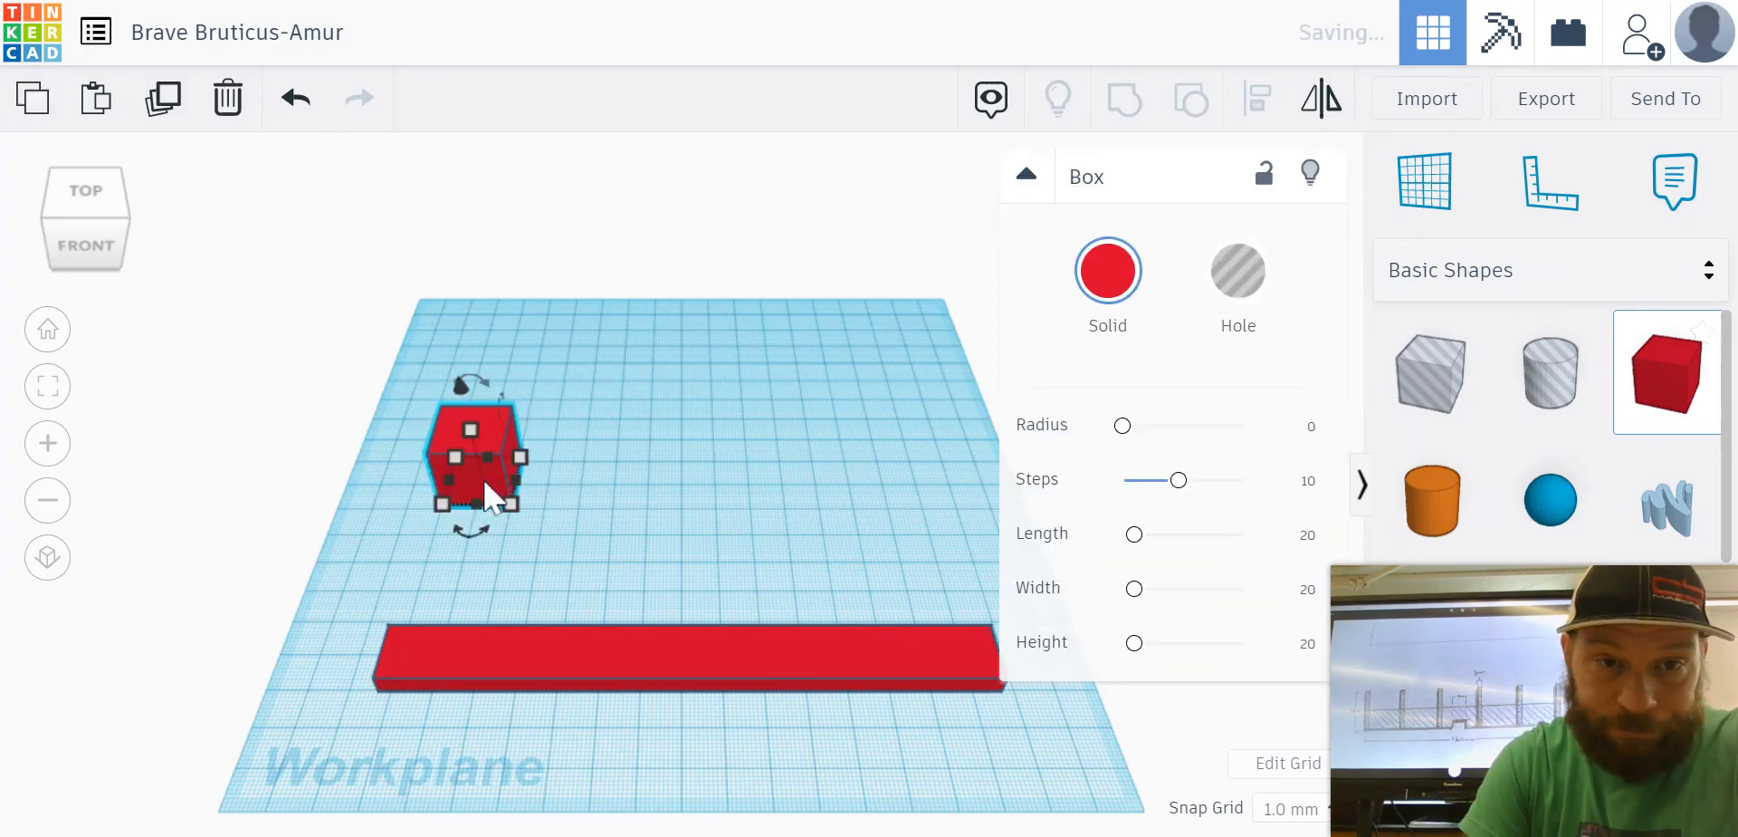
mouse_move(510, 505)
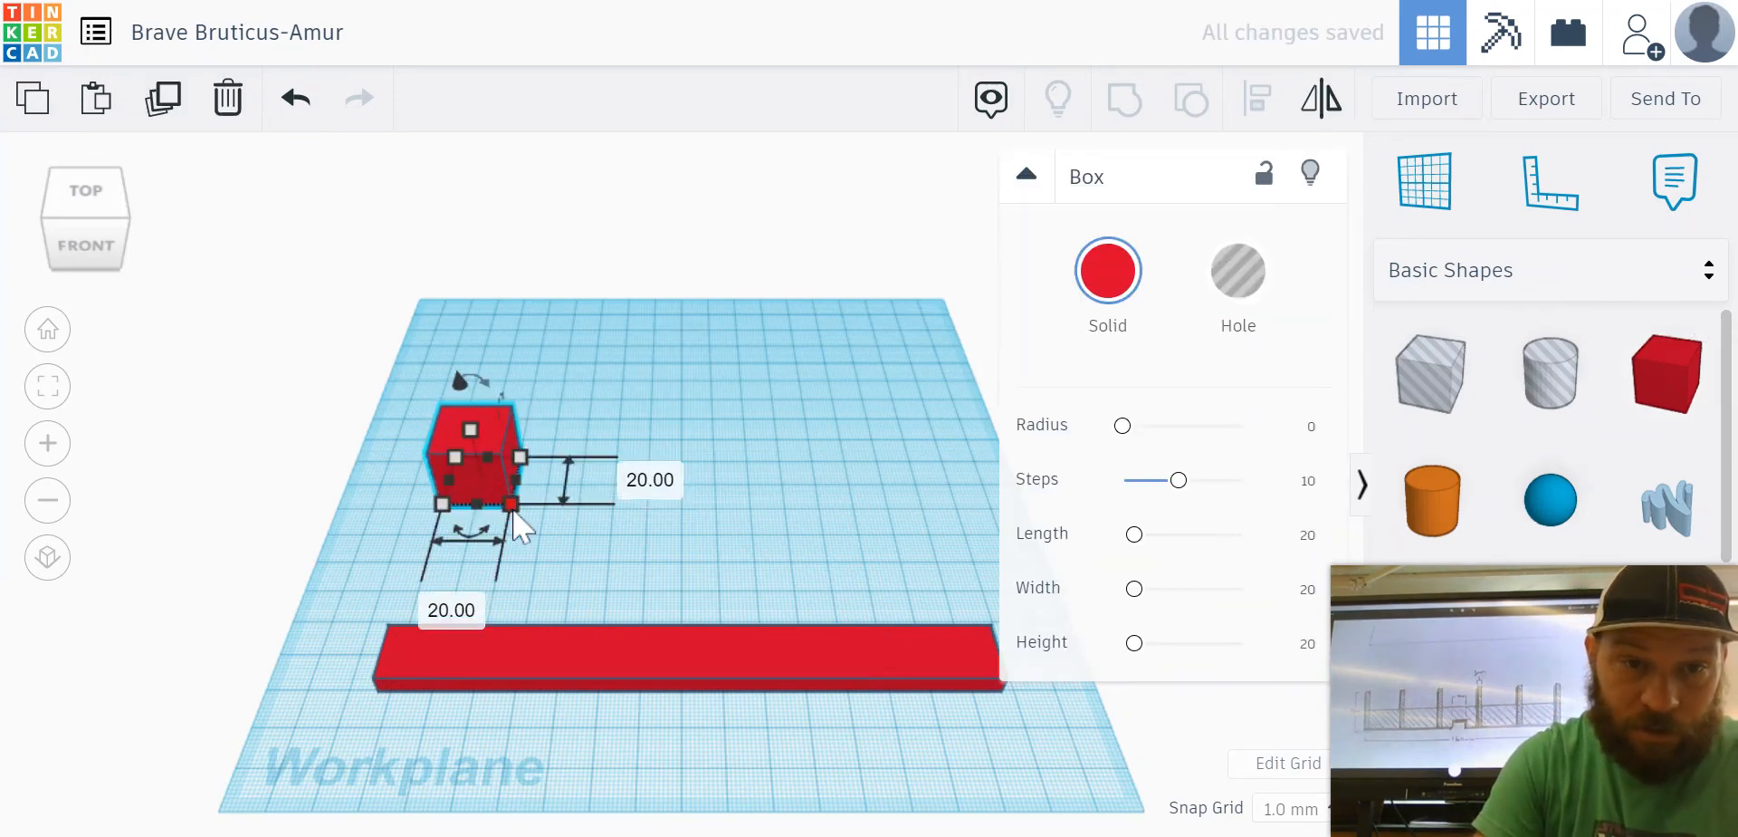
click(453, 612)
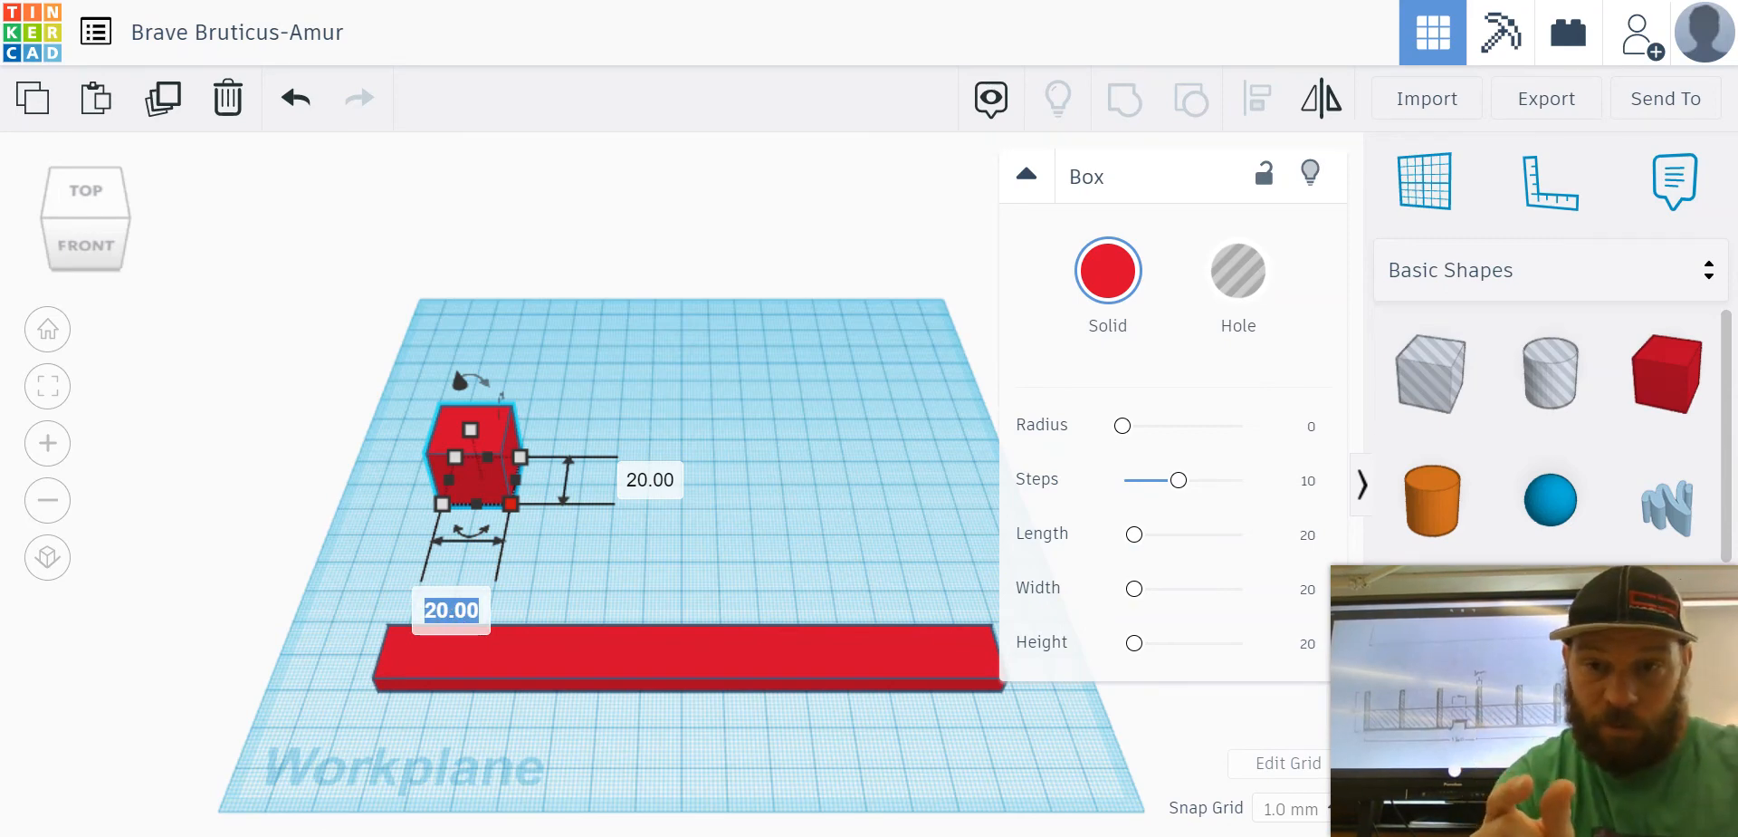
text(3)
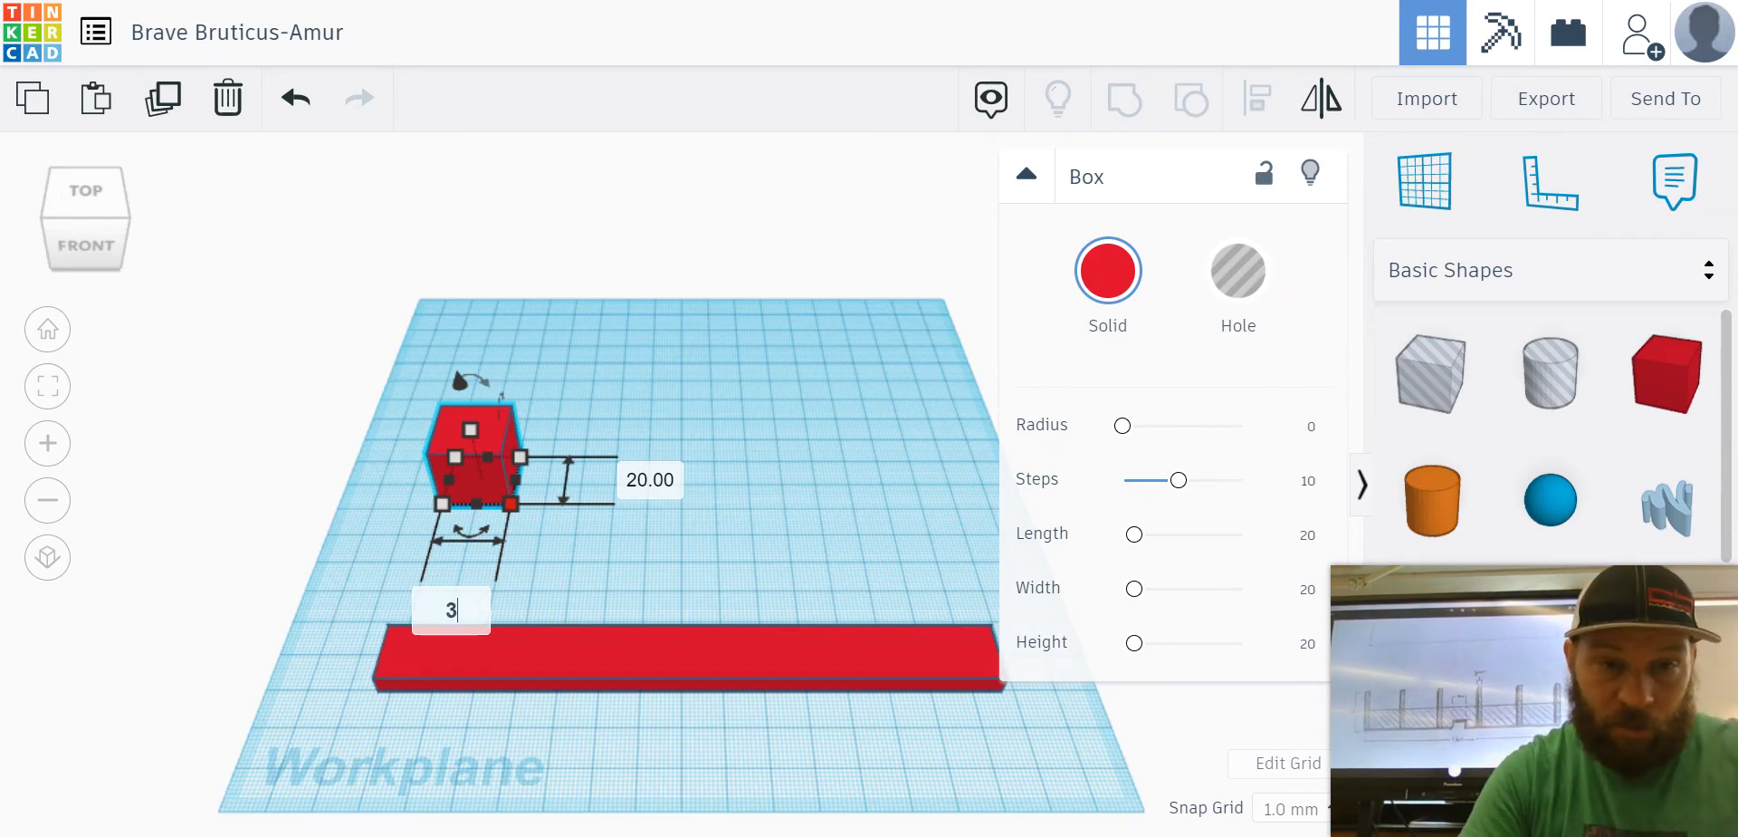
key(Tab)
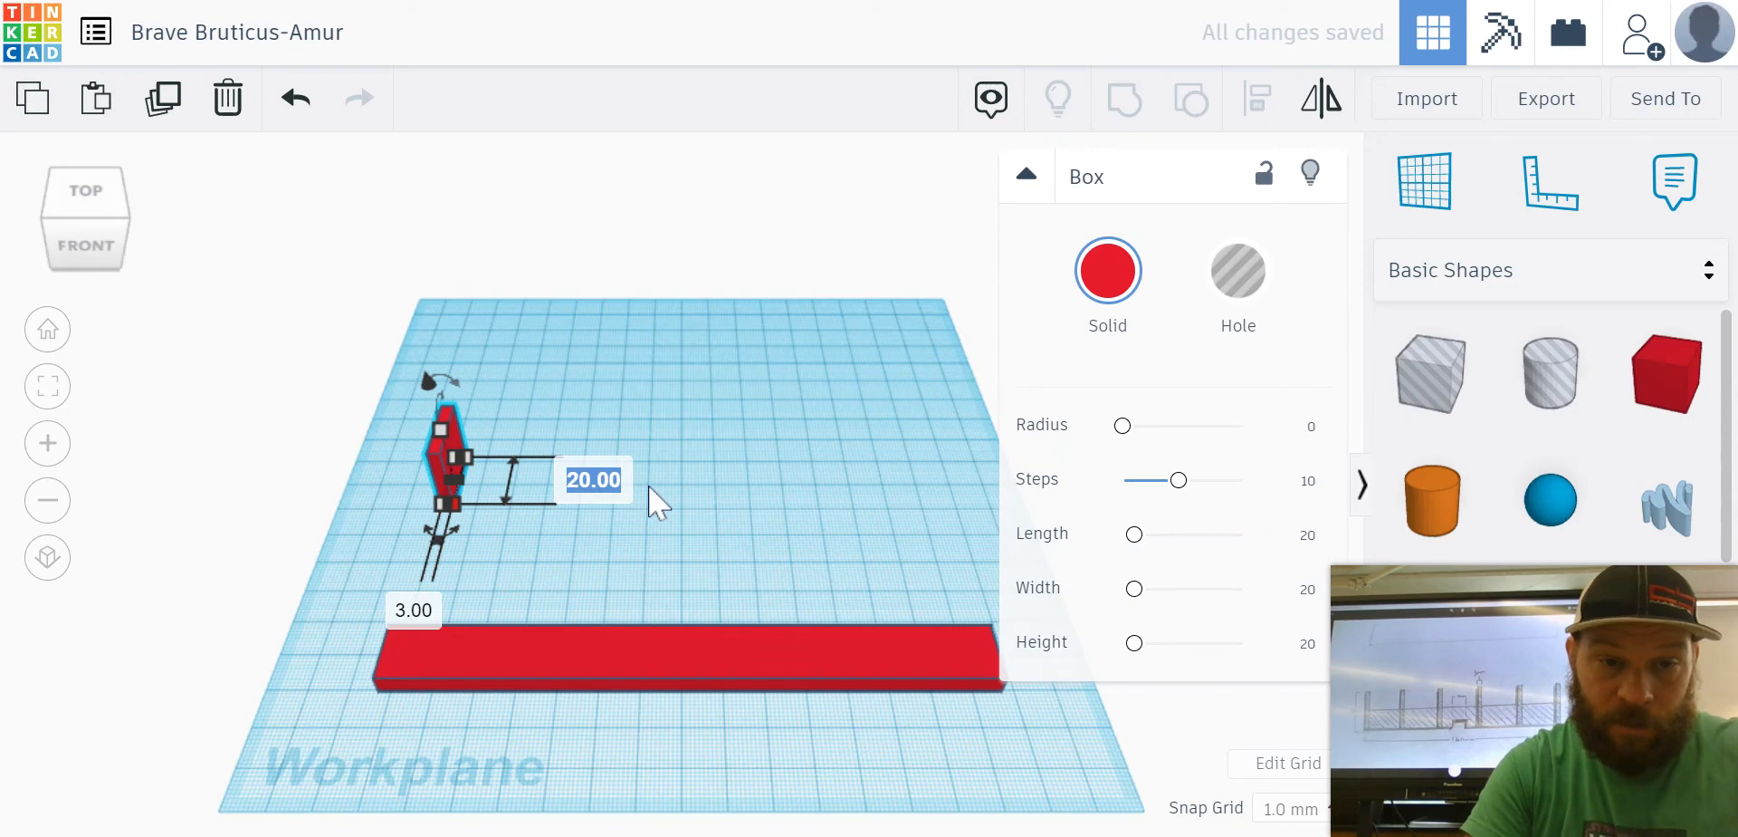
text(30)
key(Return)
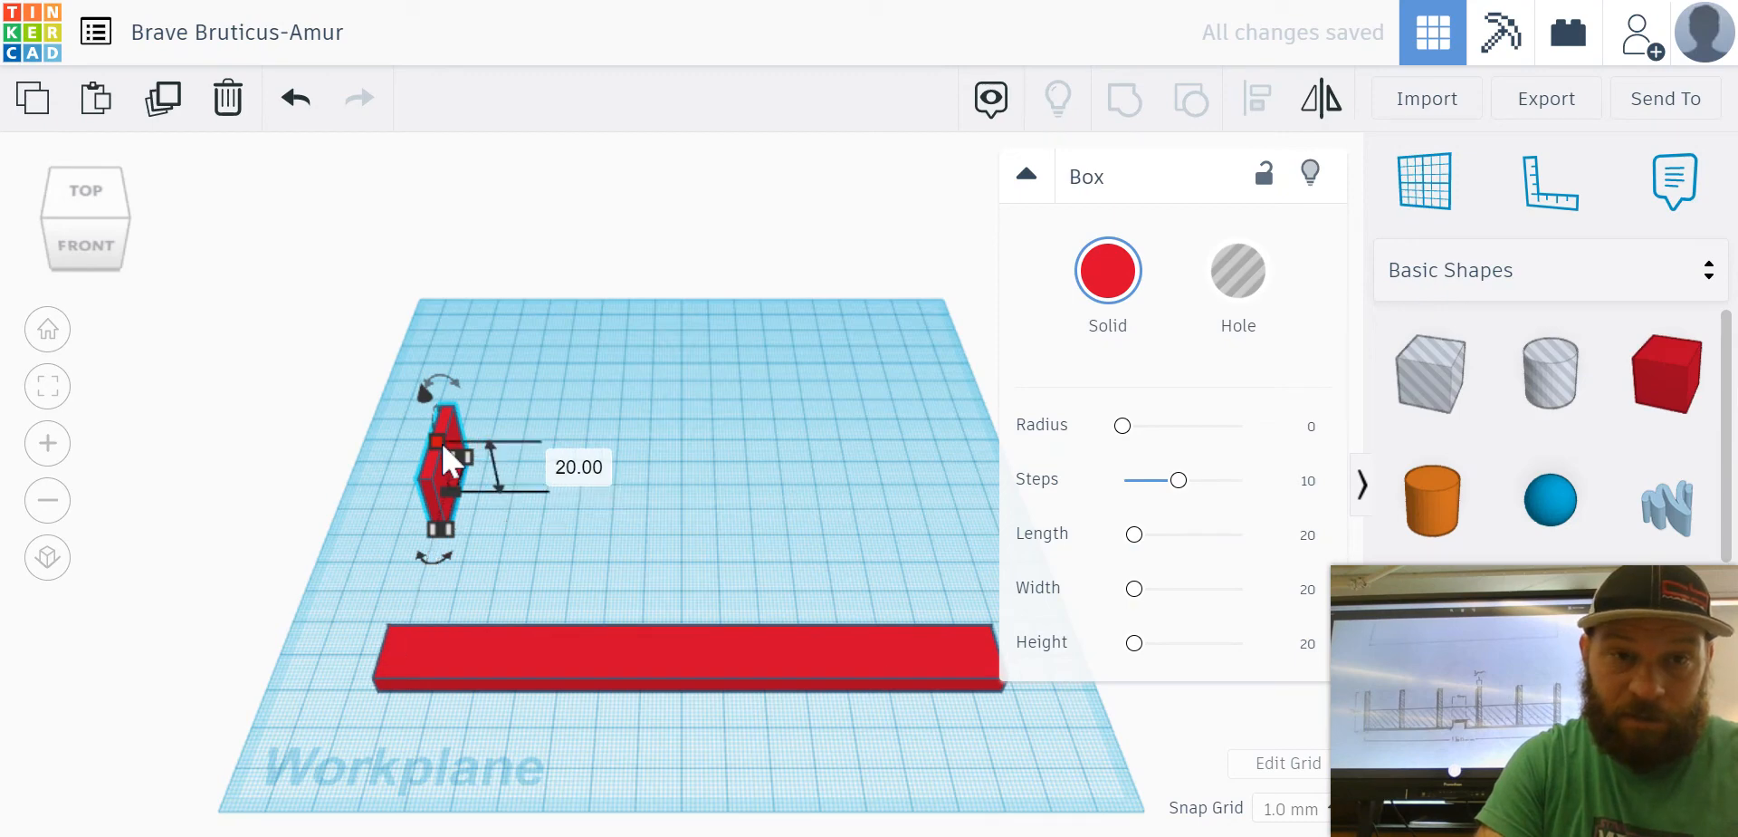
click(594, 475)
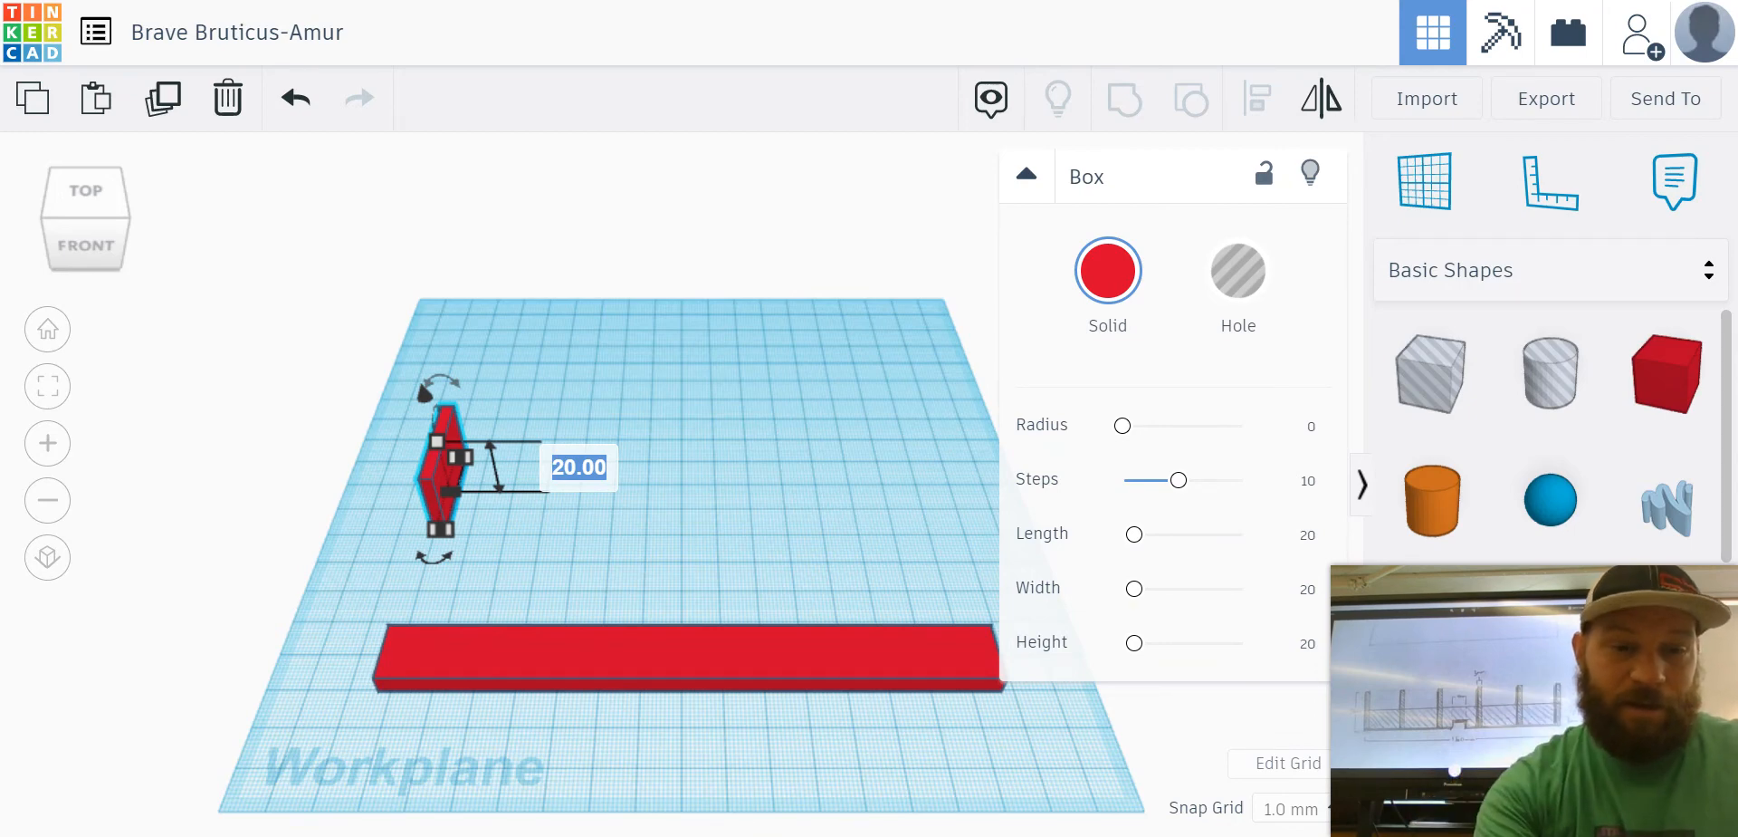
text(5)
key(Return)
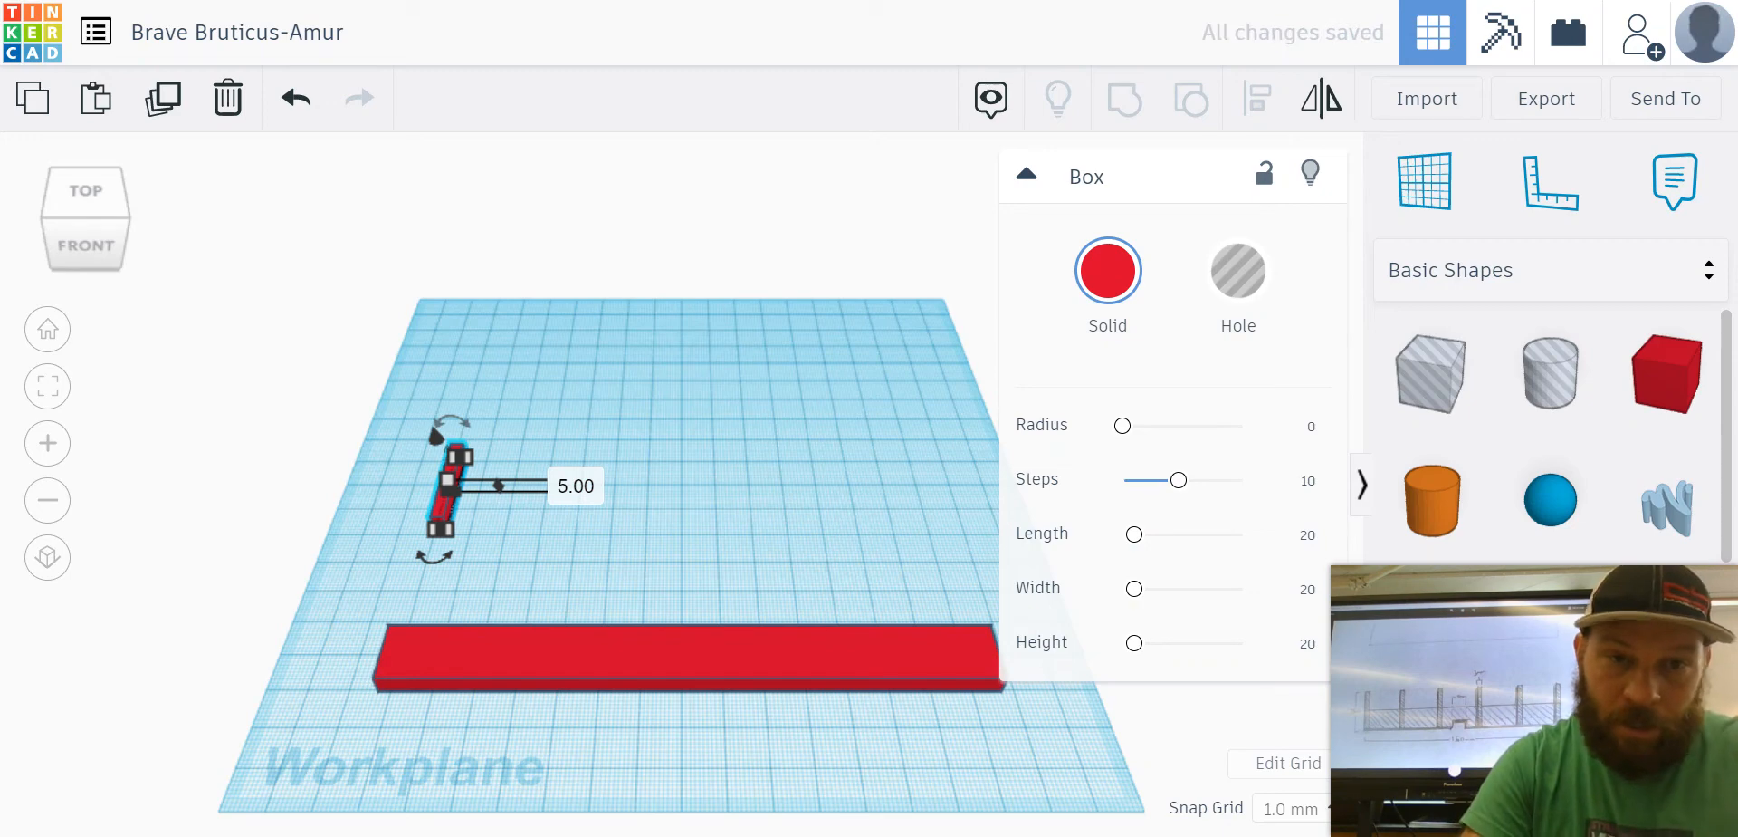
- Move the narrow bar forward, closer to the left end of the long bar
click(732, 518)
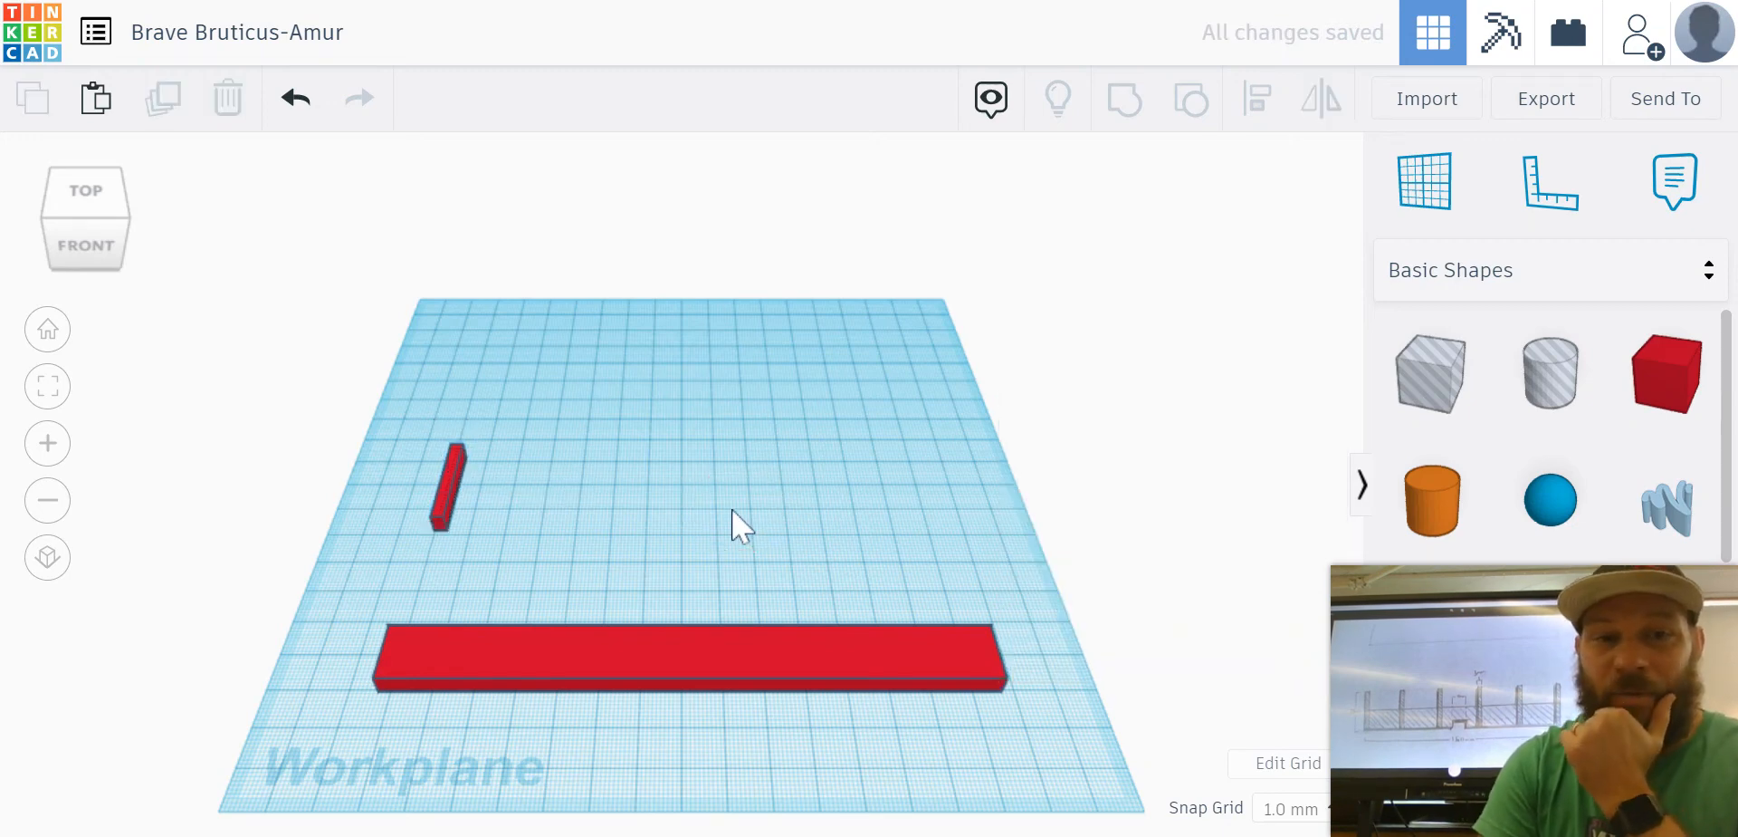
drag(443, 496, 433, 556)
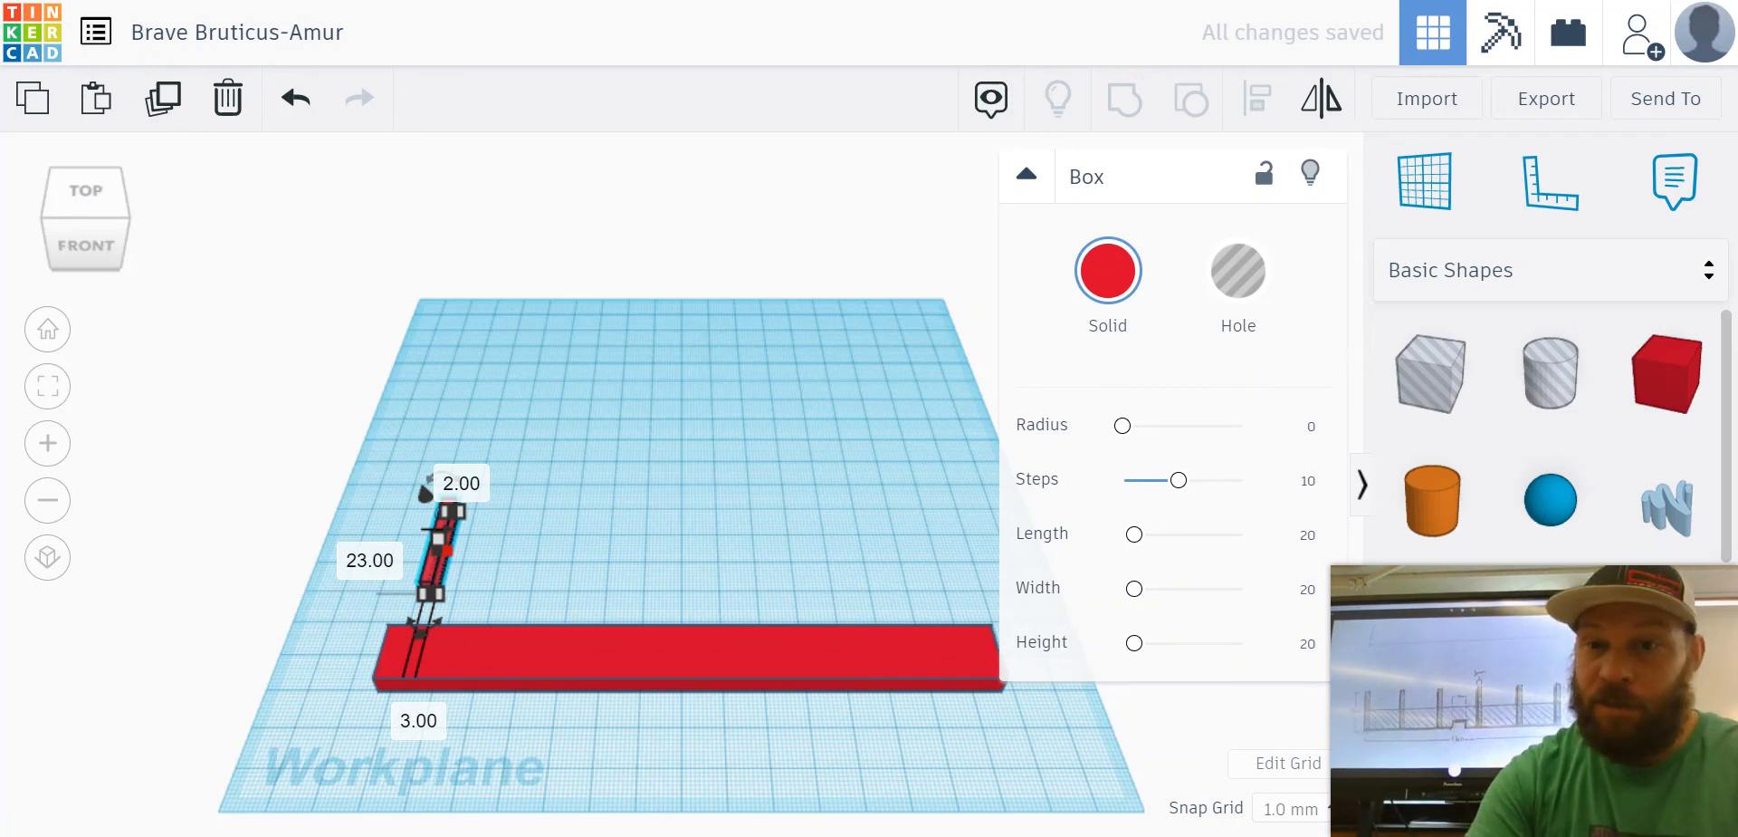
click(515, 538)
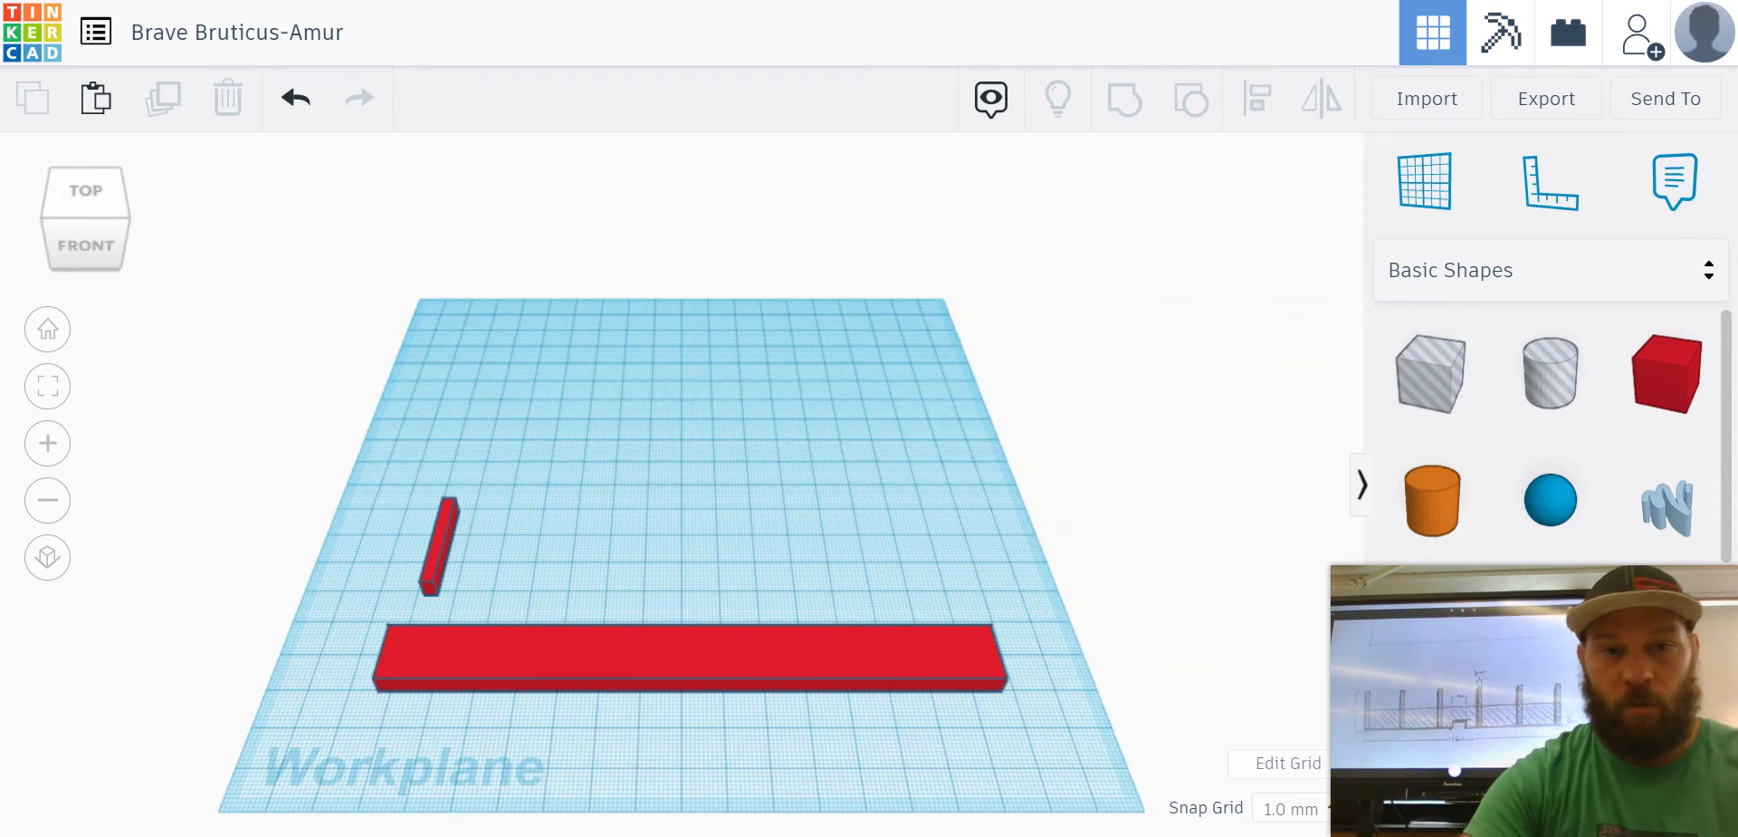
- Select both bars, try centring them on each other lengthwise and depthwise with Align, and undo both alignments
drag(358, 457, 507, 743)
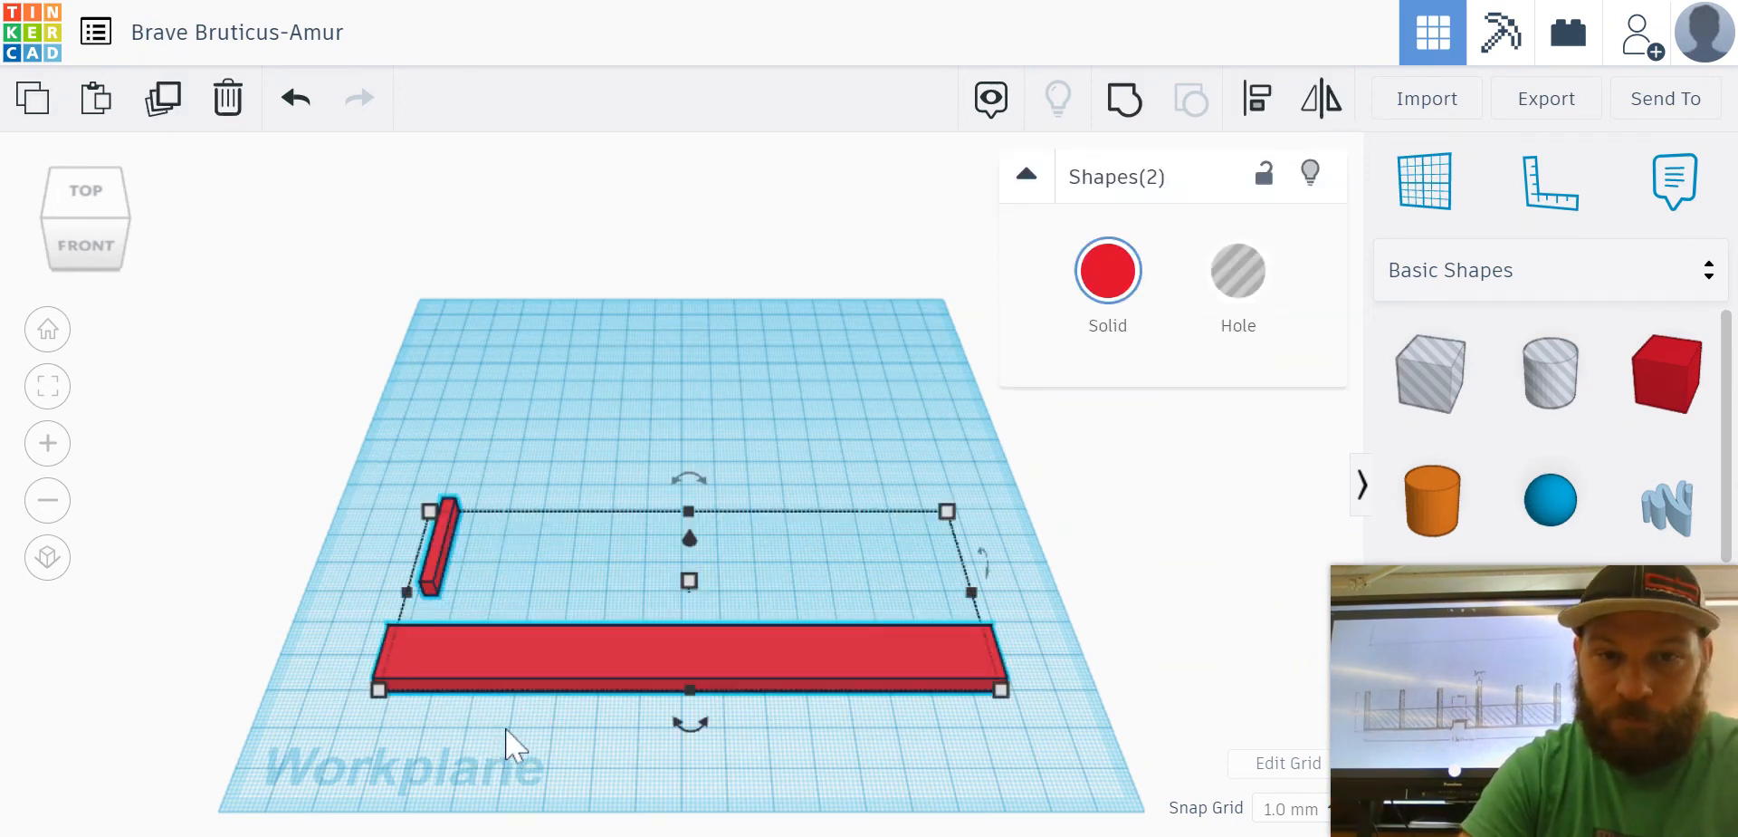
click(1258, 106)
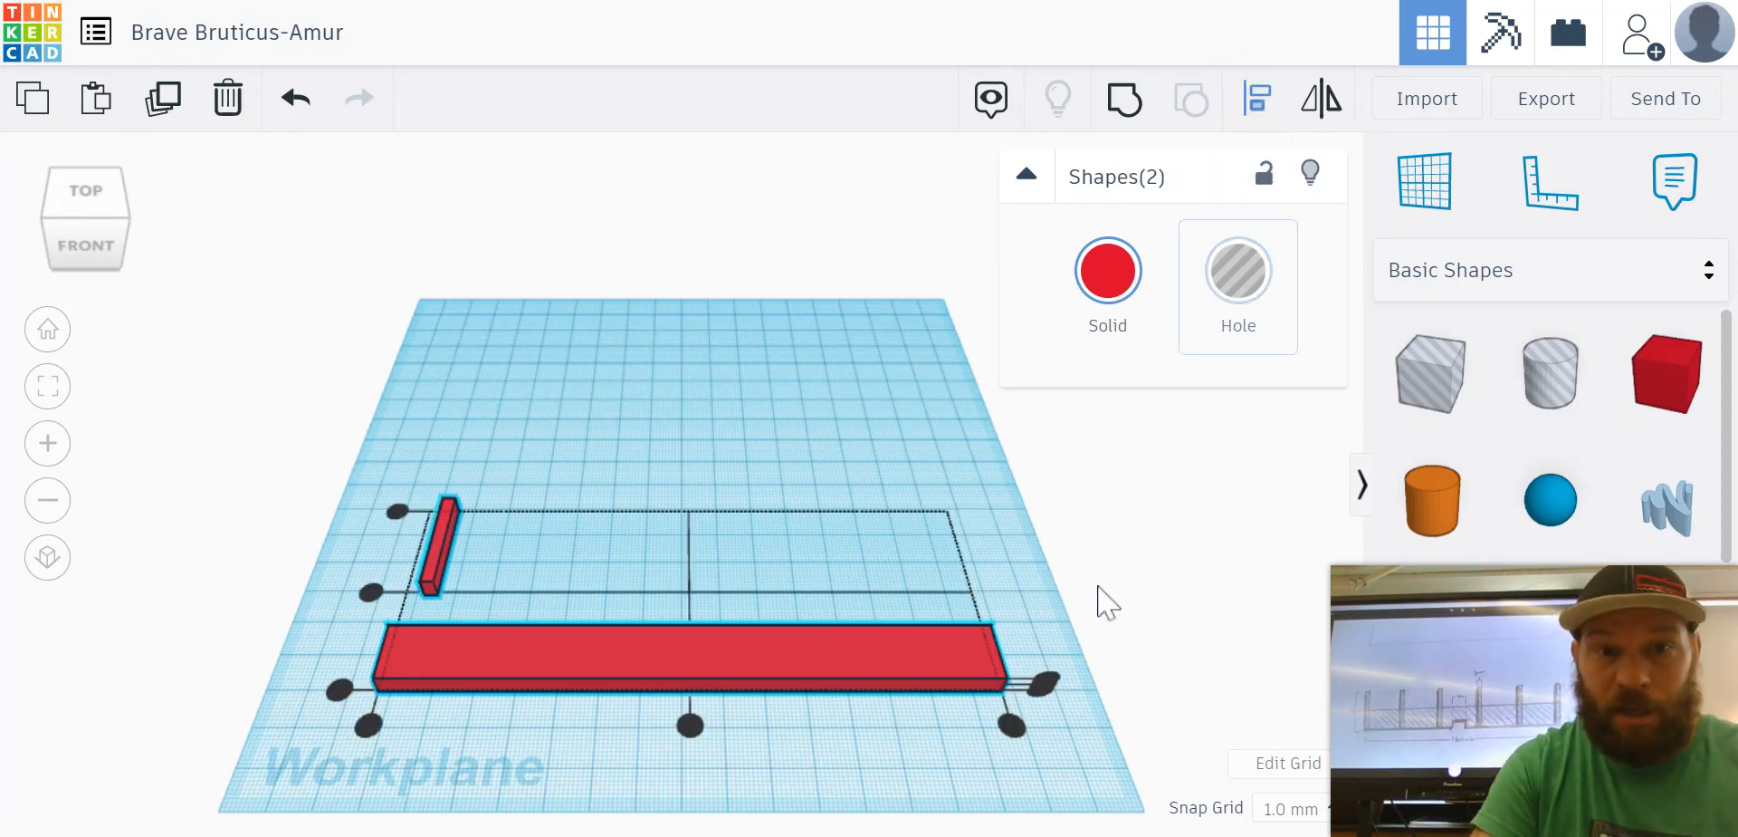
click(692, 726)
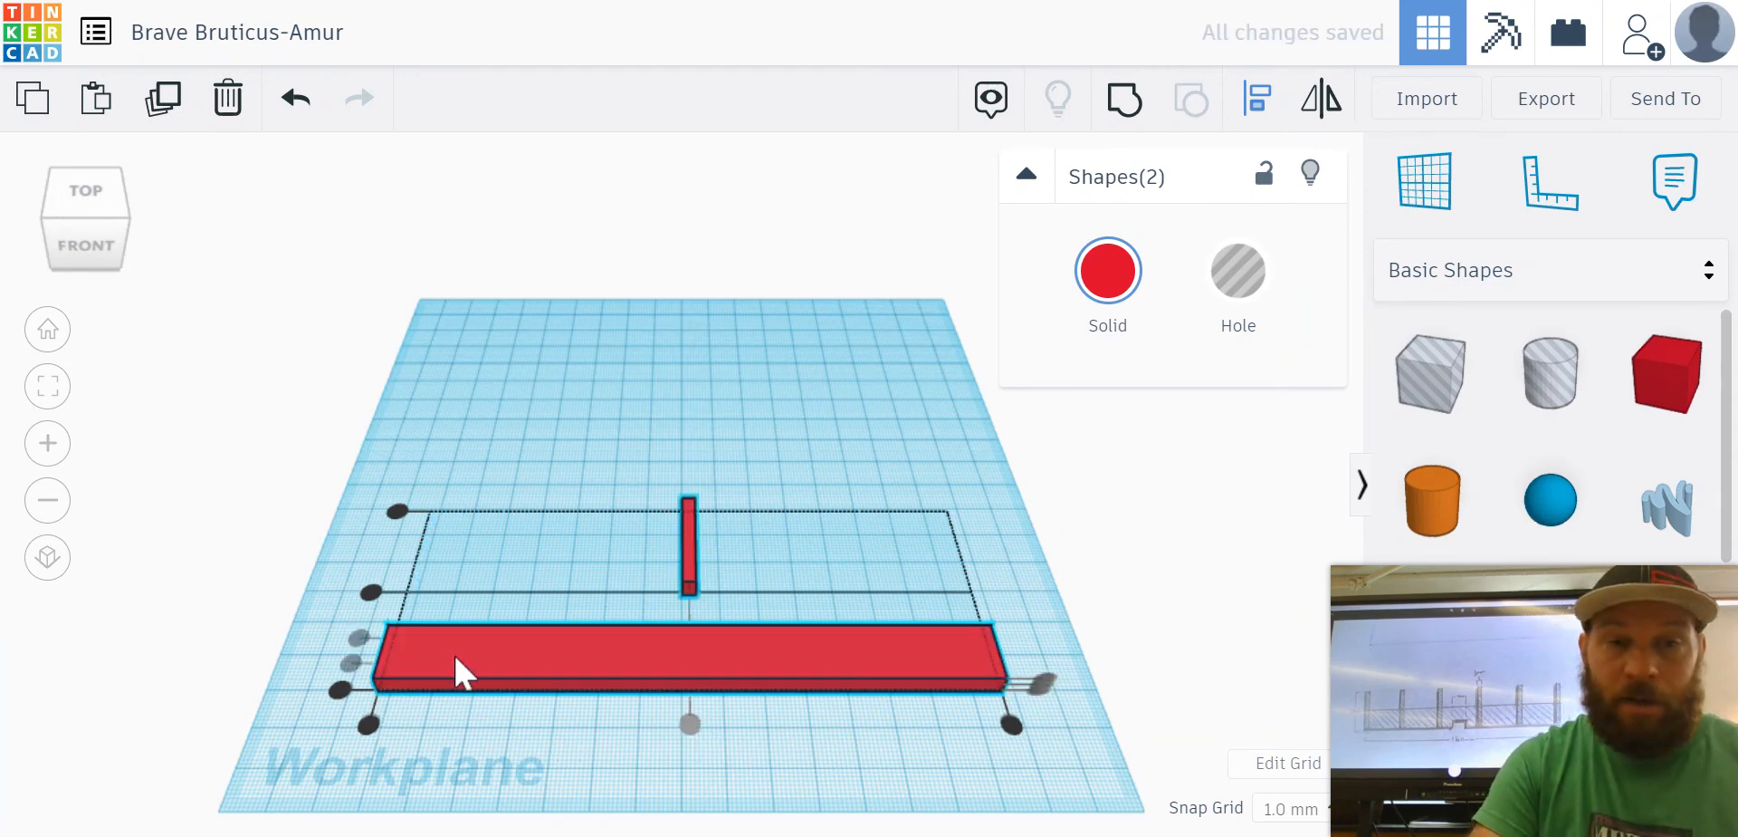
click(371, 593)
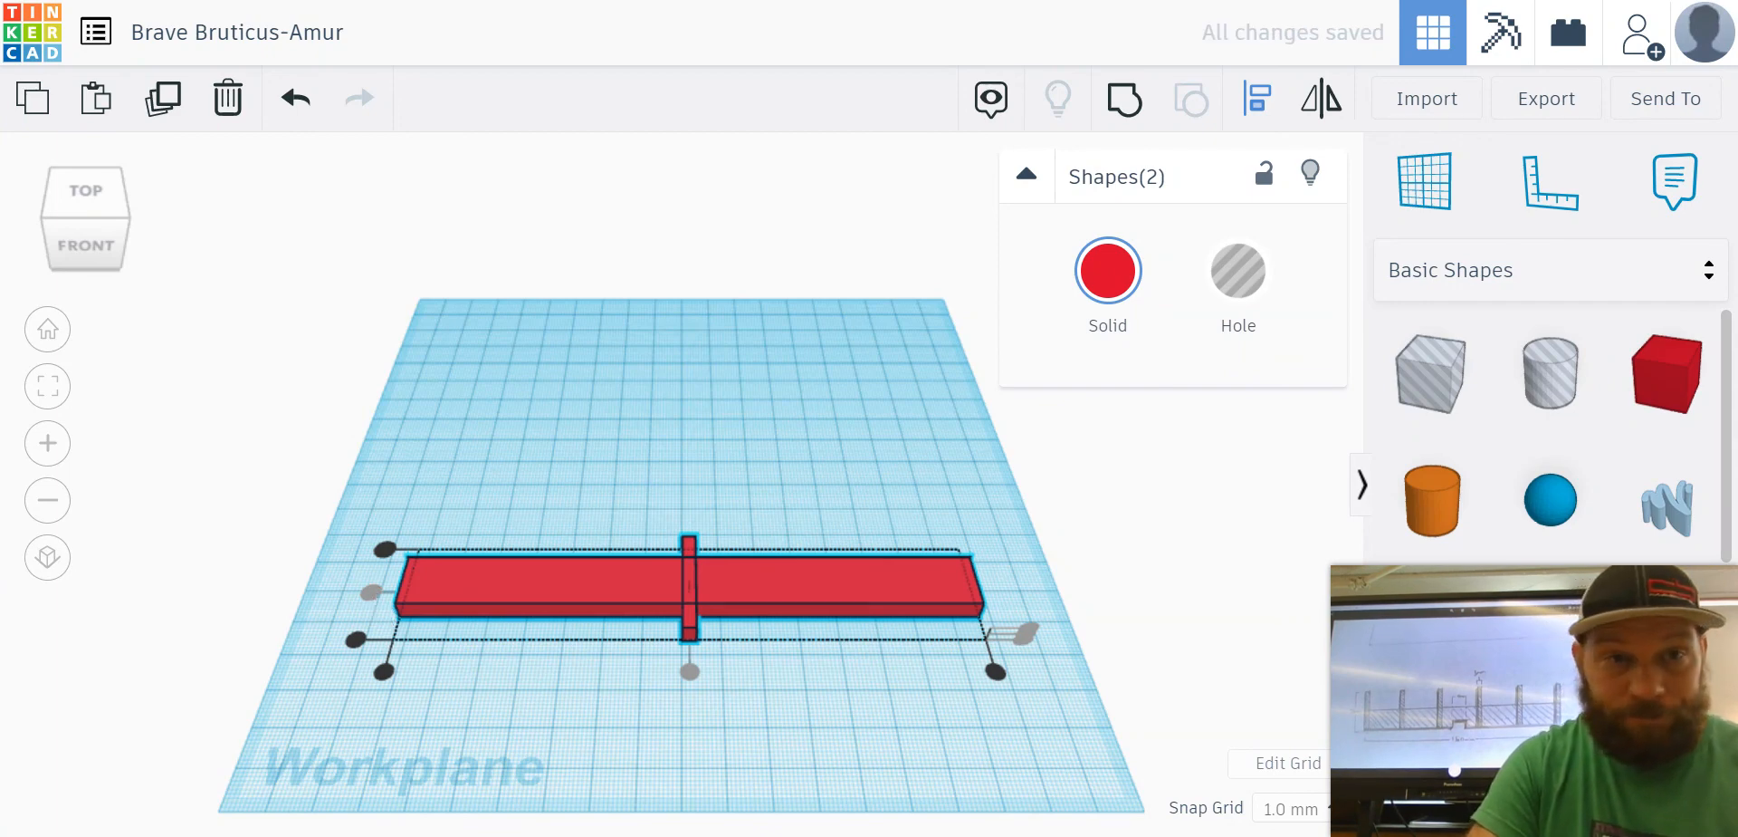
click(295, 96)
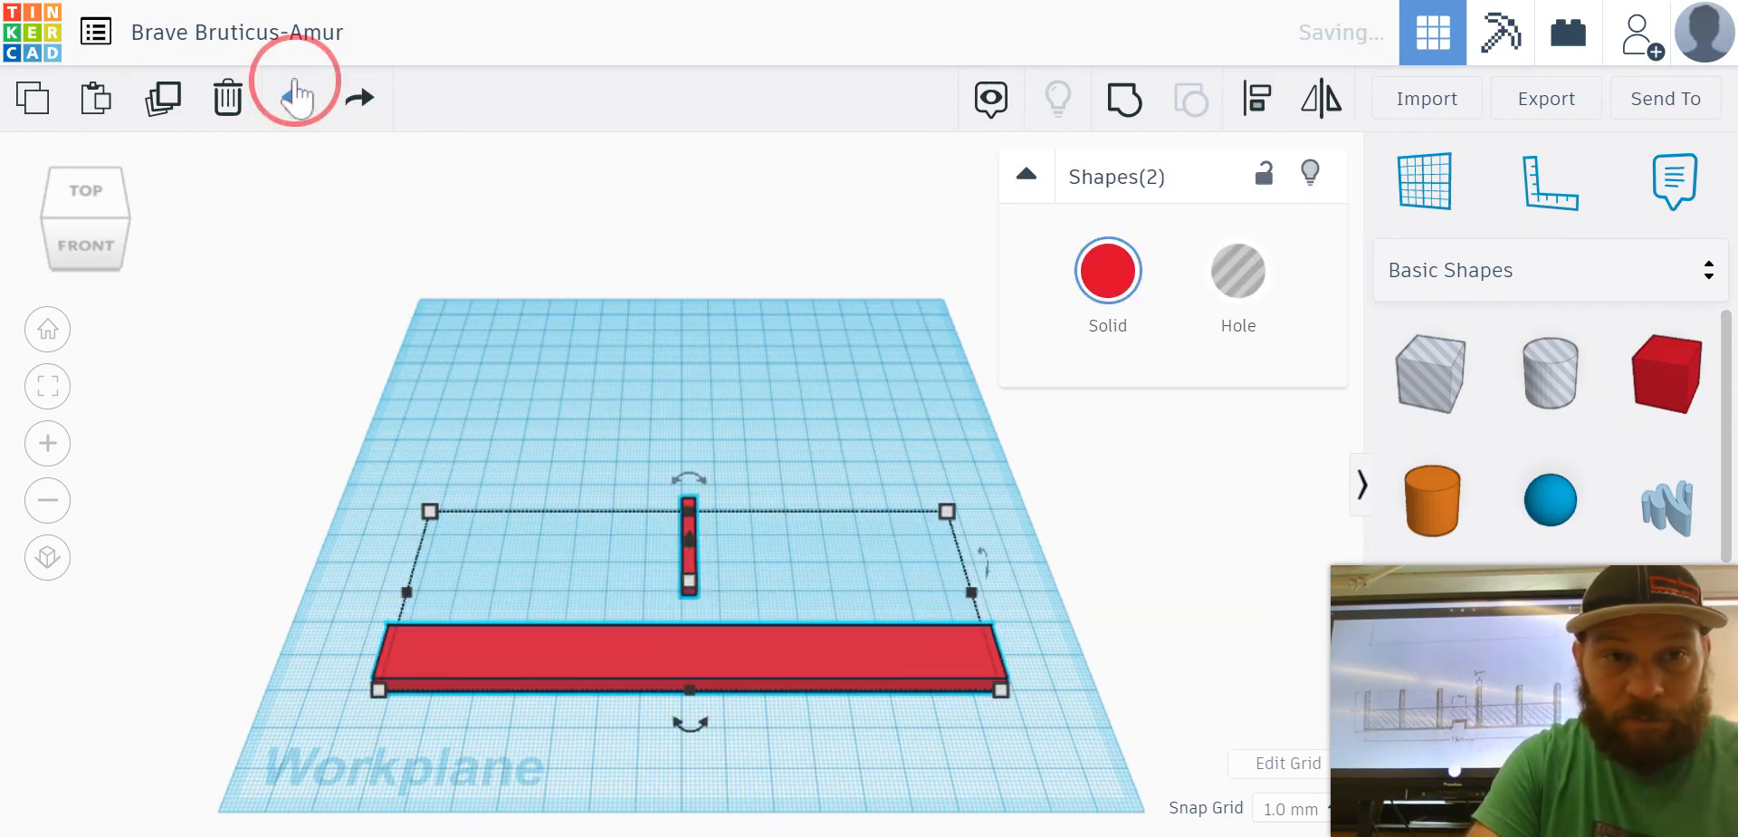
click(295, 96)
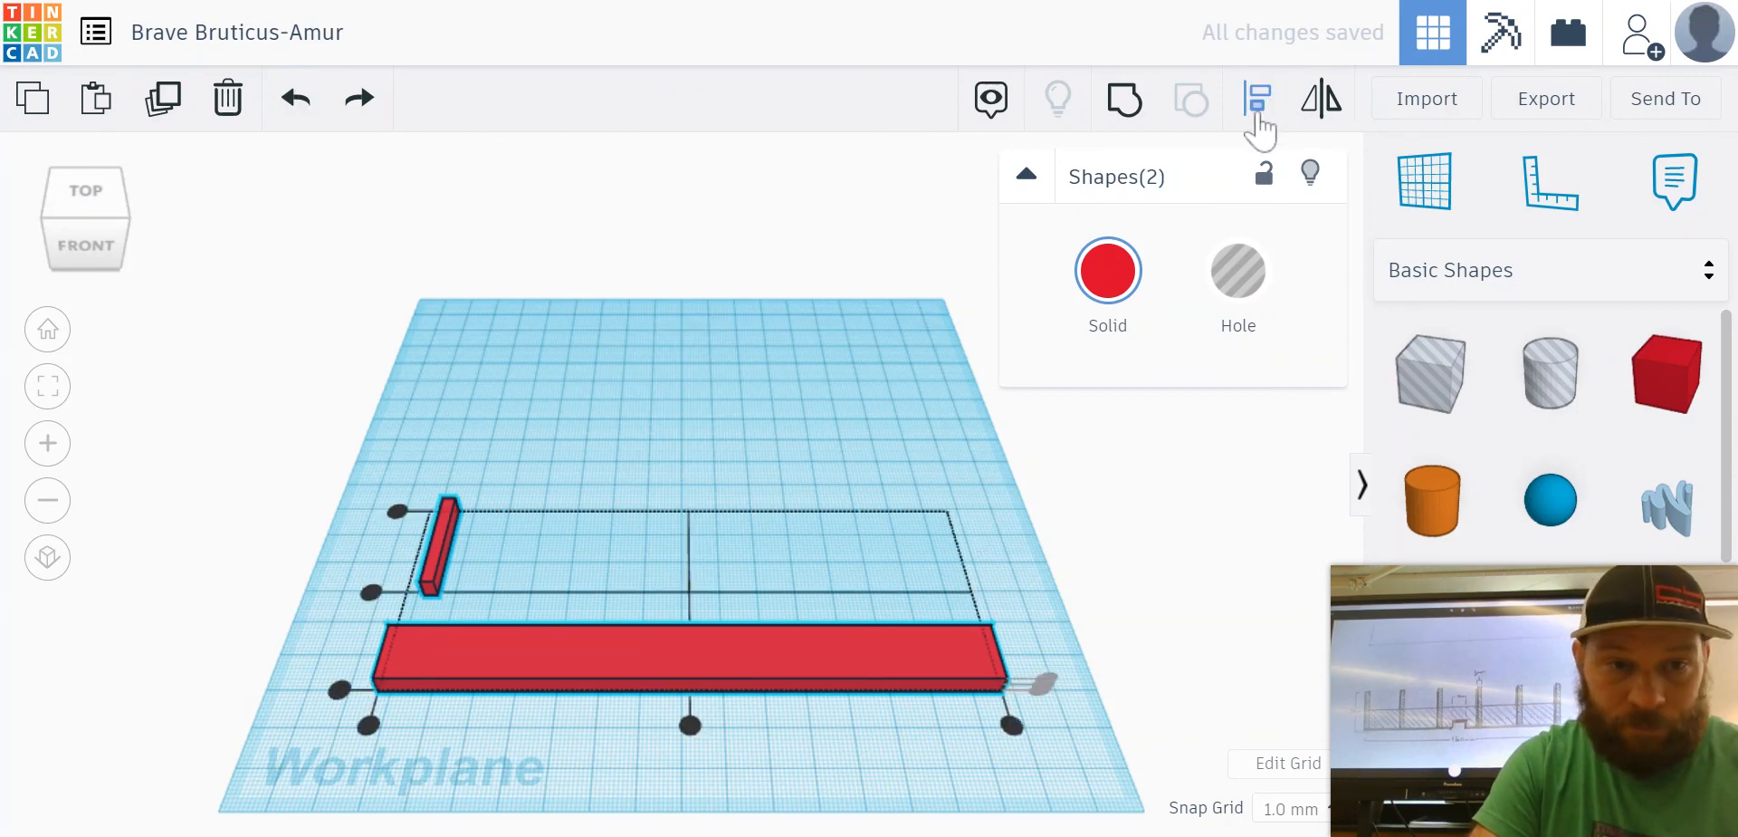
- Align the selected narrow and long bars flush along their left and front edges, and deselect them
click(367, 727)
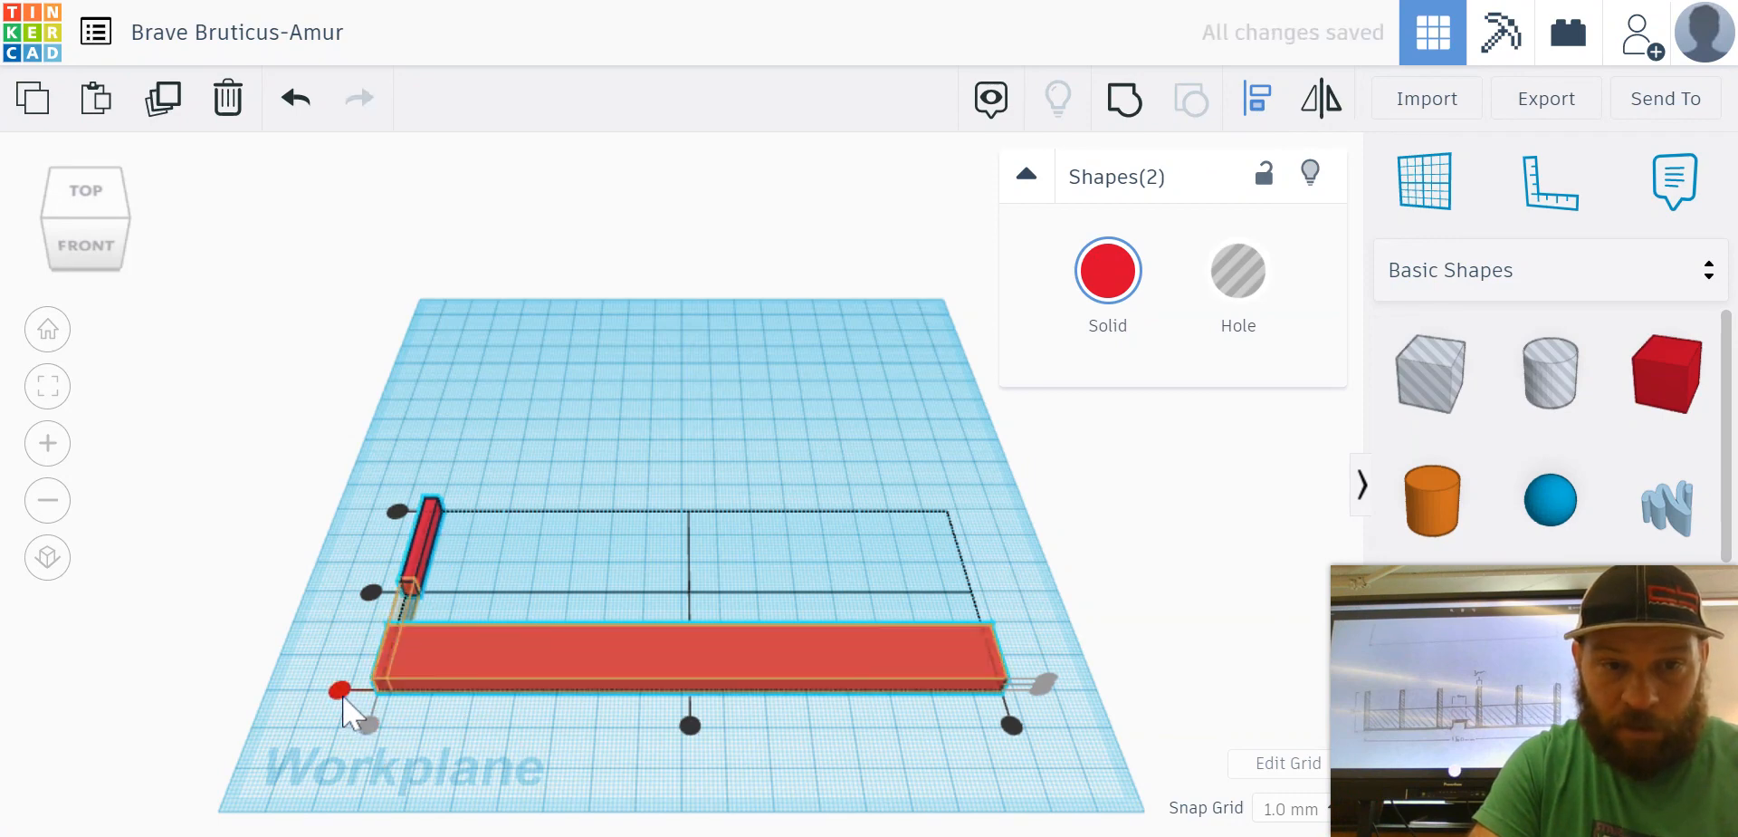
click(339, 691)
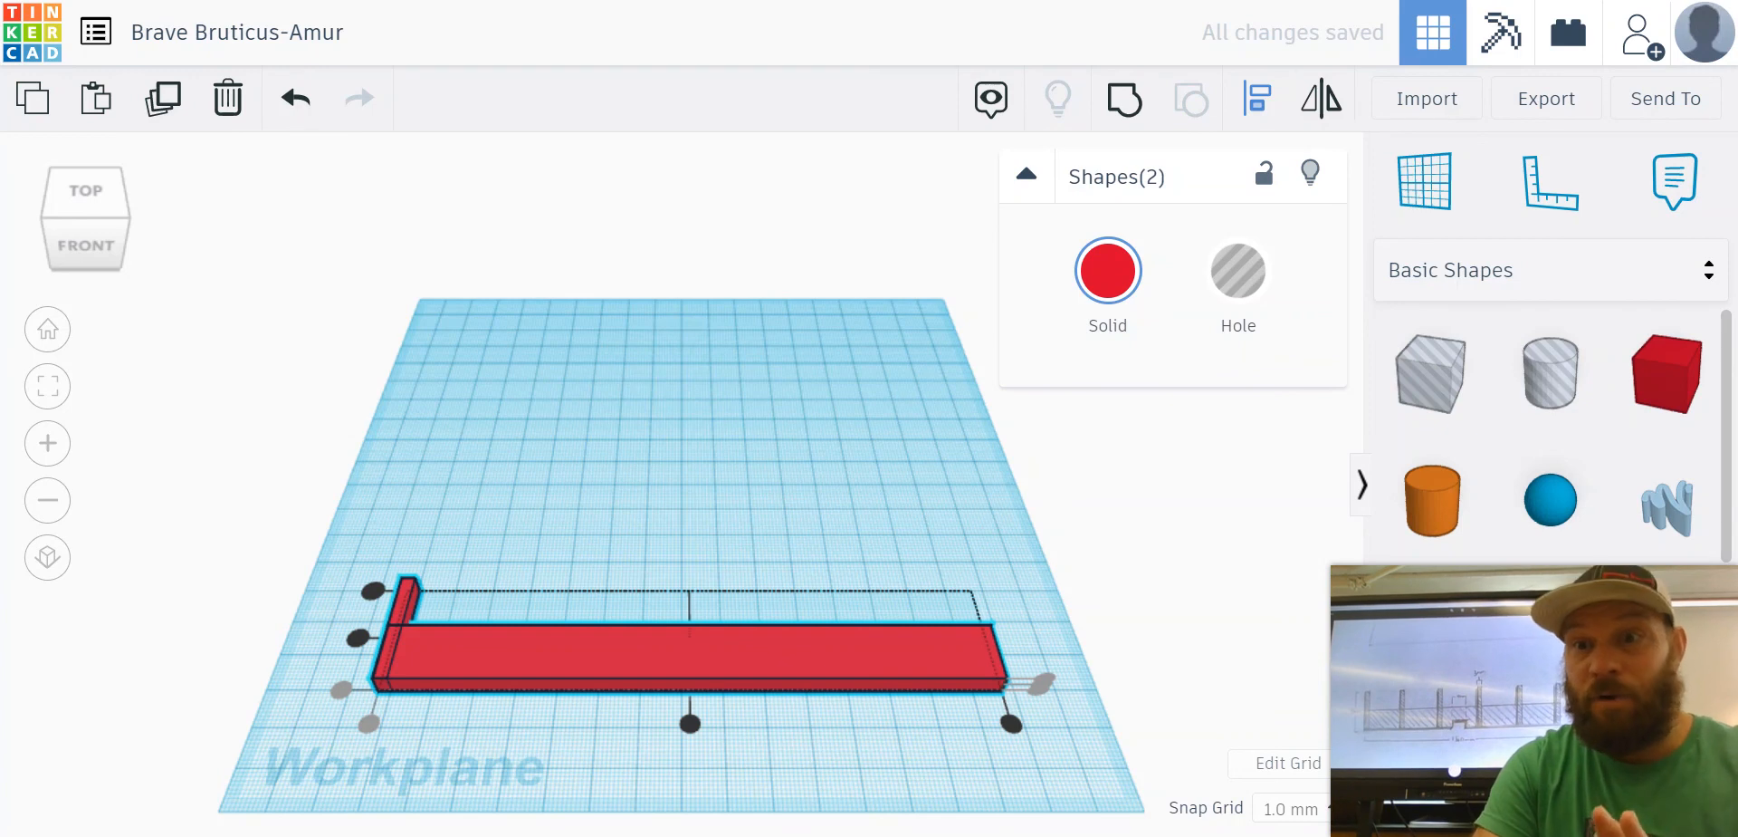
click(496, 439)
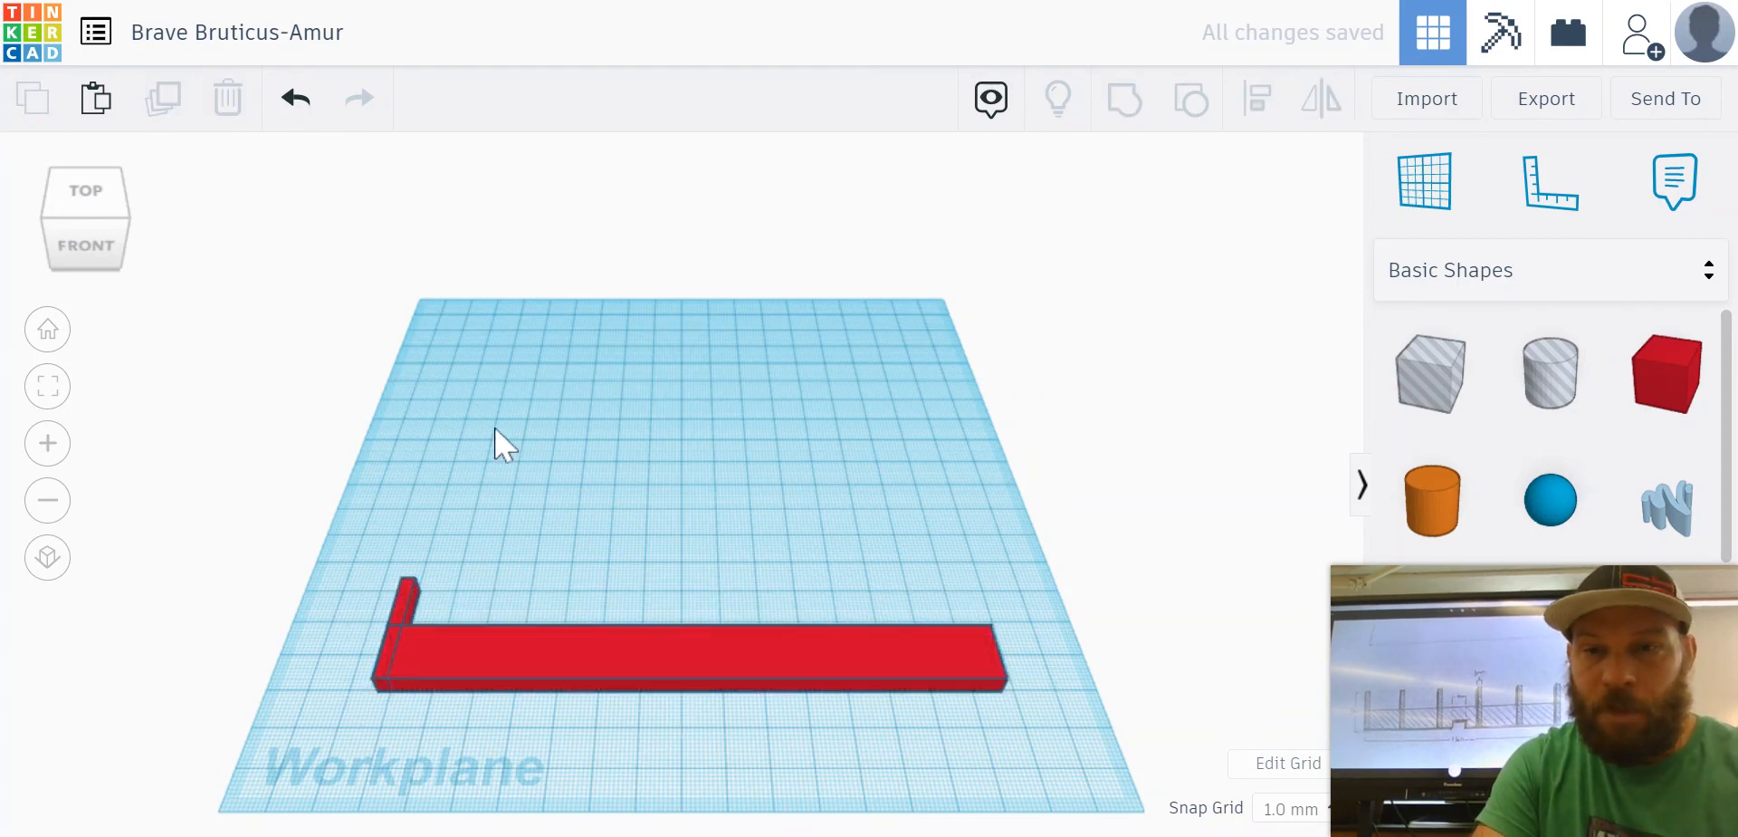